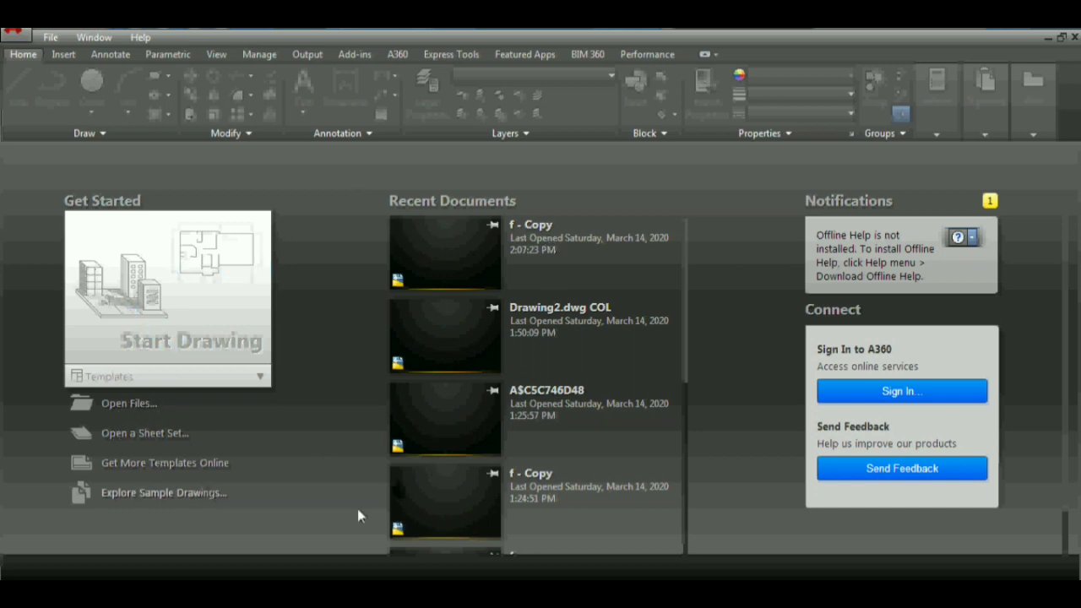
# Start a new blank drawing from the Start Drawing tile.
pyautogui.click(225, 344)
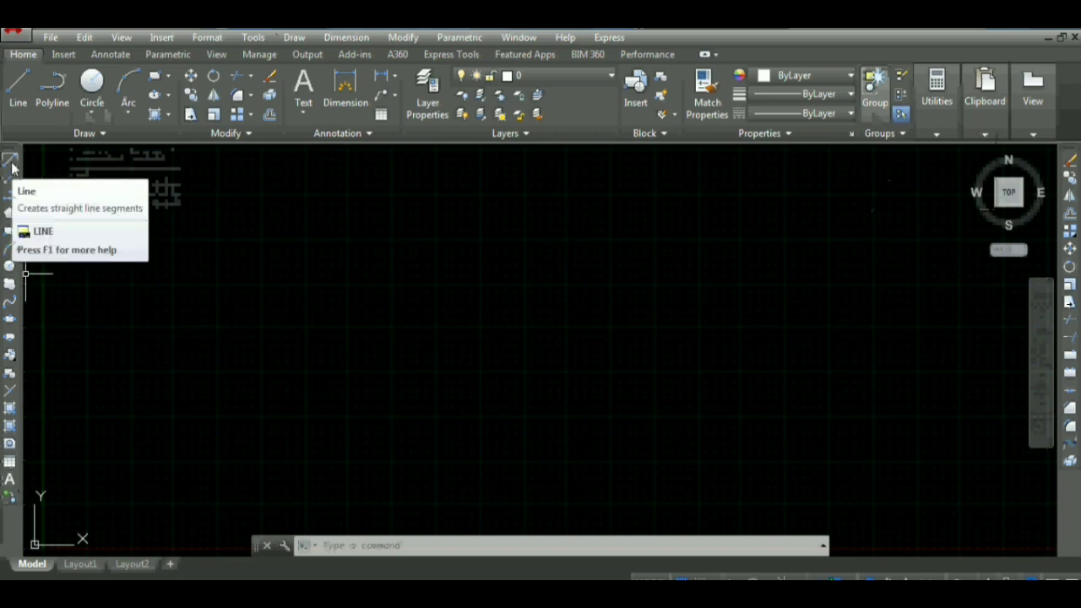
pyautogui.moveTo(10, 160)
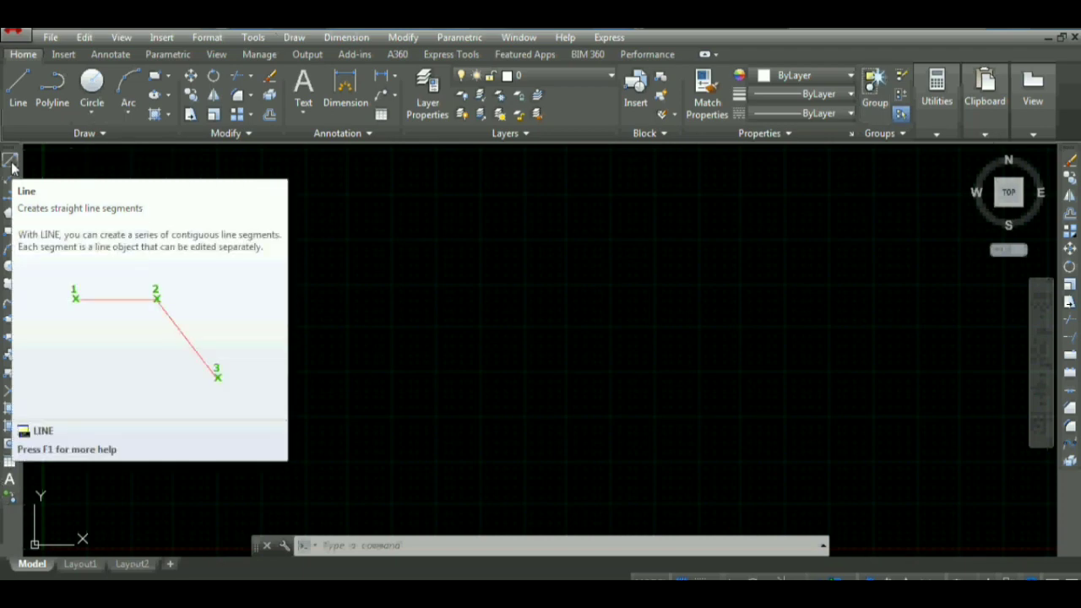
# Draw a long, narrow closed triangle of three line segments in the upper left.
pyautogui.click(11, 163)
pyautogui.click(187, 250)
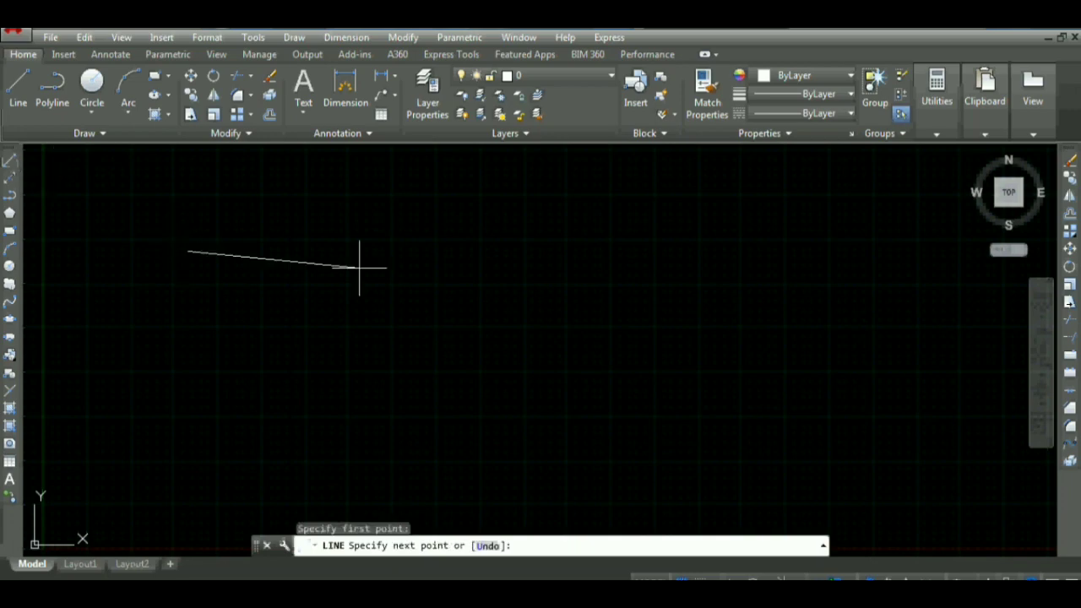
pyautogui.click(632, 267)
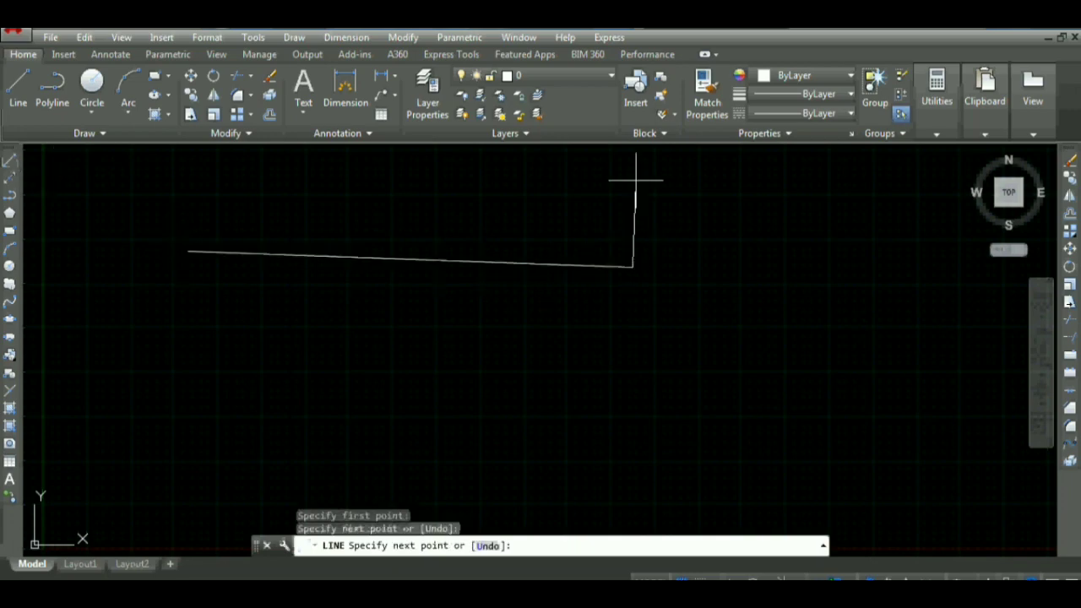
pyautogui.click(626, 178)
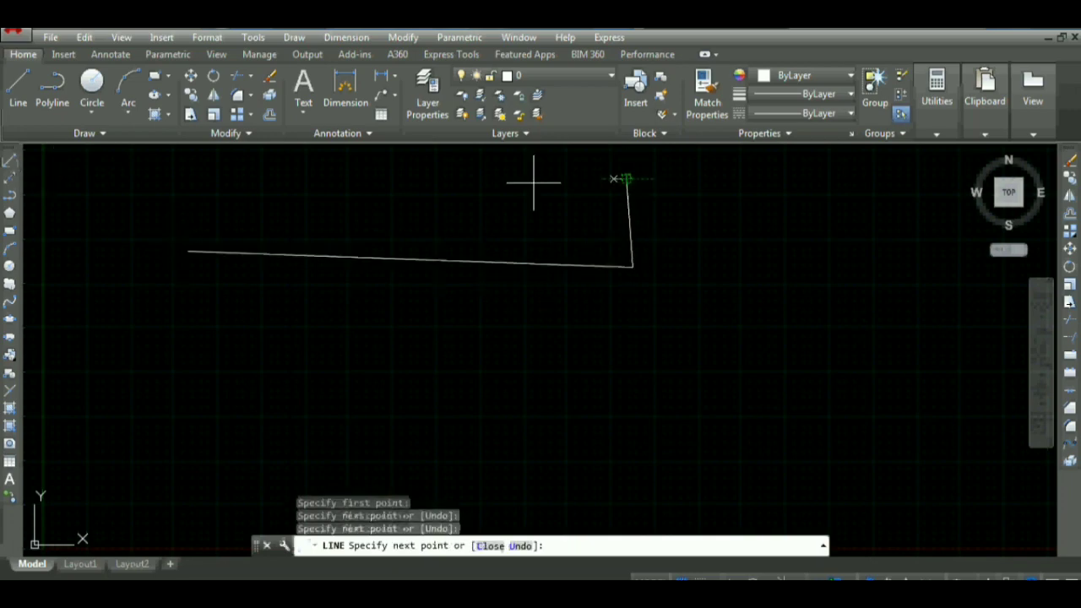
pyautogui.click(189, 251)
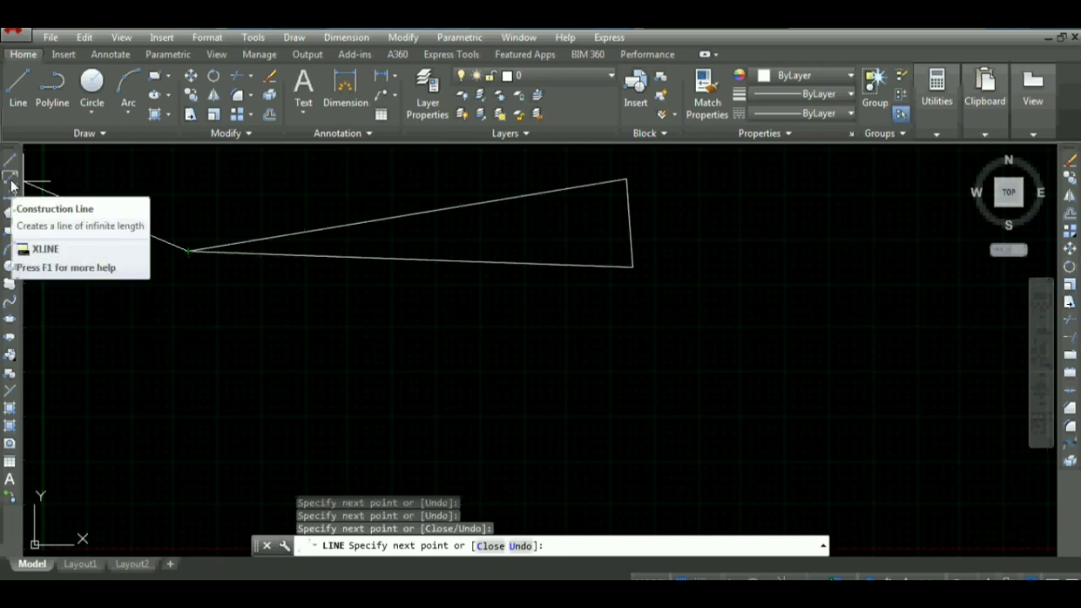
pyautogui.moveTo(9, 178)
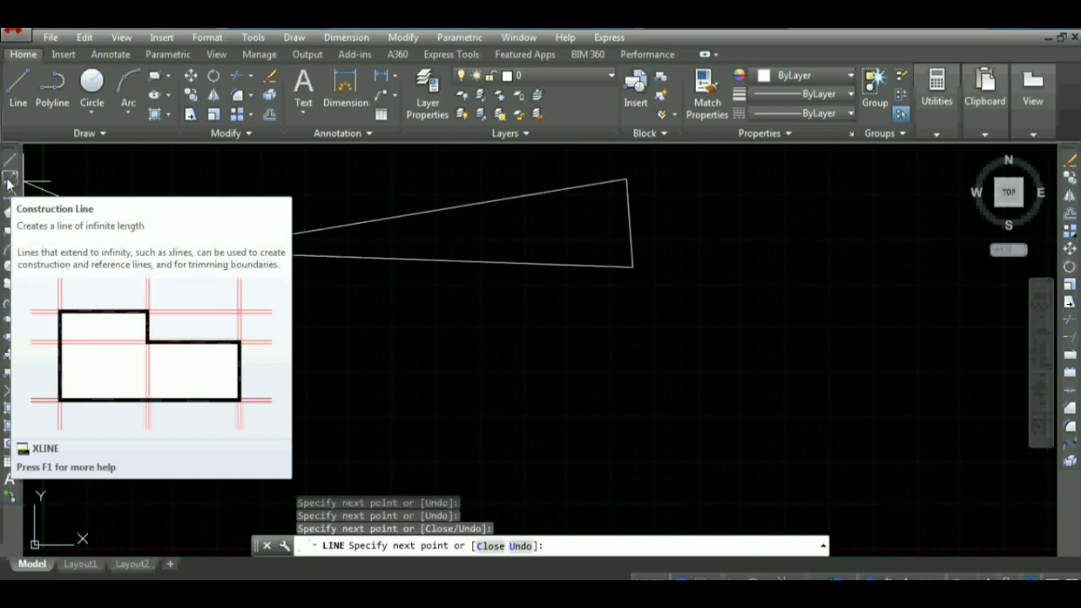
# Add vertical and near-horizontal construction lines and a four-sided polyline beside the triangle, then select the polyline.
pyautogui.click(8, 181)
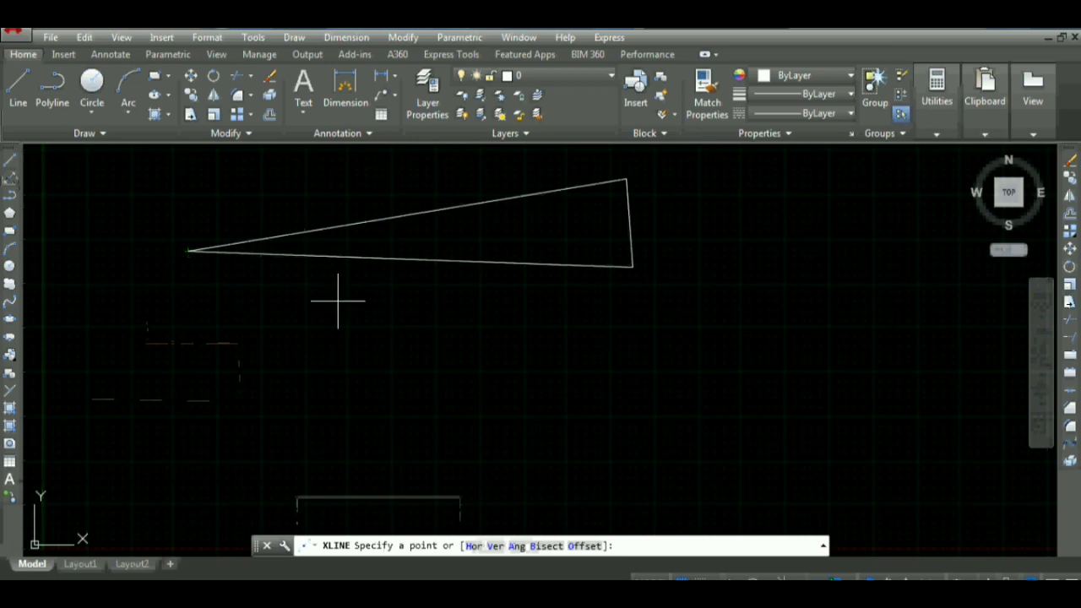
pyautogui.click(631, 407)
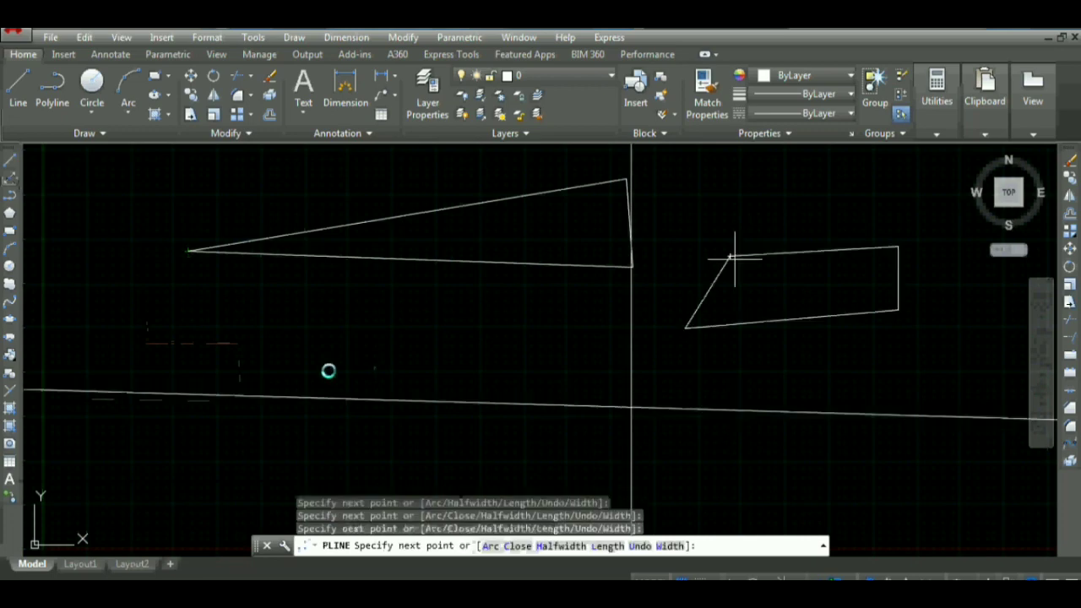
pyautogui.press('Escape')
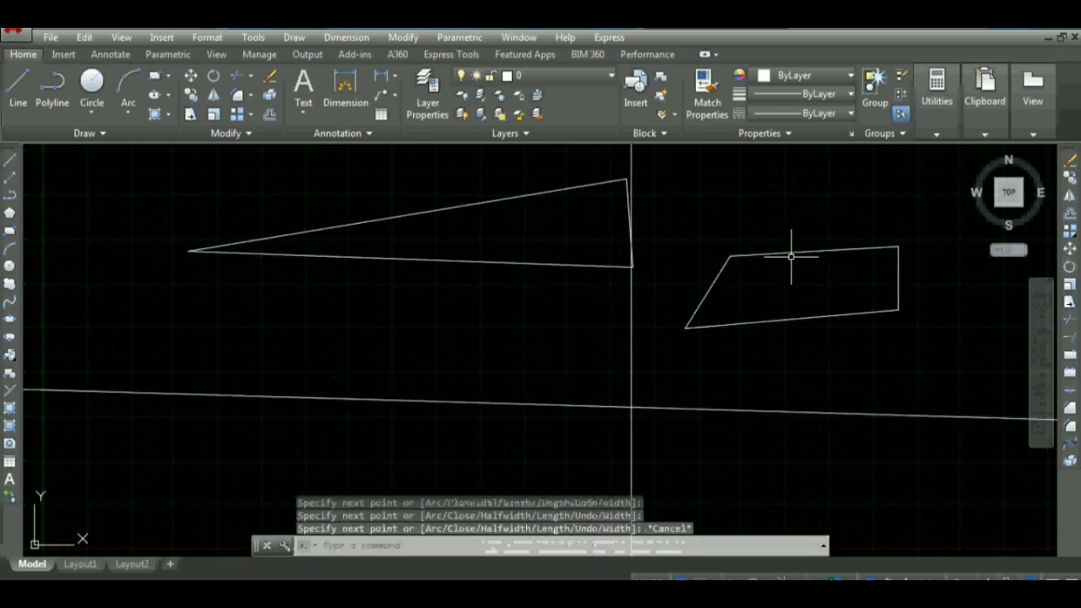
pyautogui.click(791, 254)
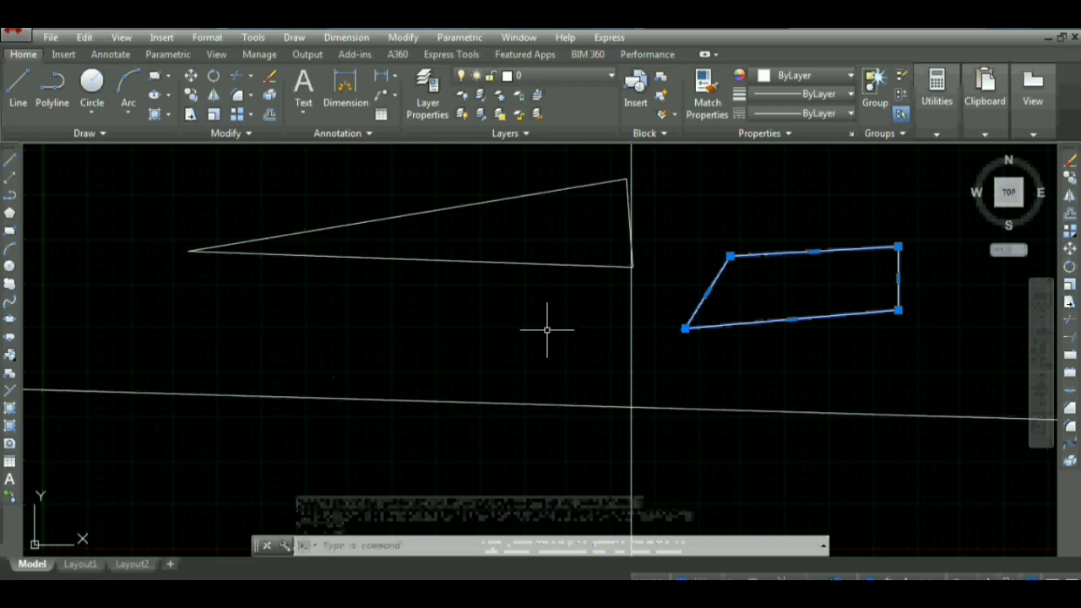
# Add the triangle's top and bottom edges to the selection.
pyautogui.click(460, 205)
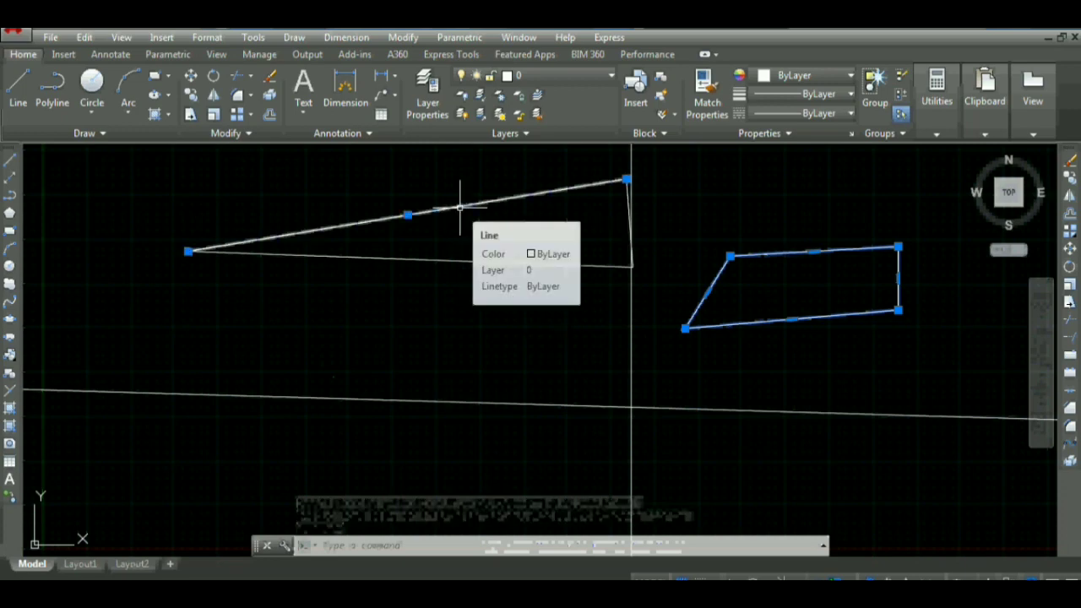
pyautogui.click(455, 260)
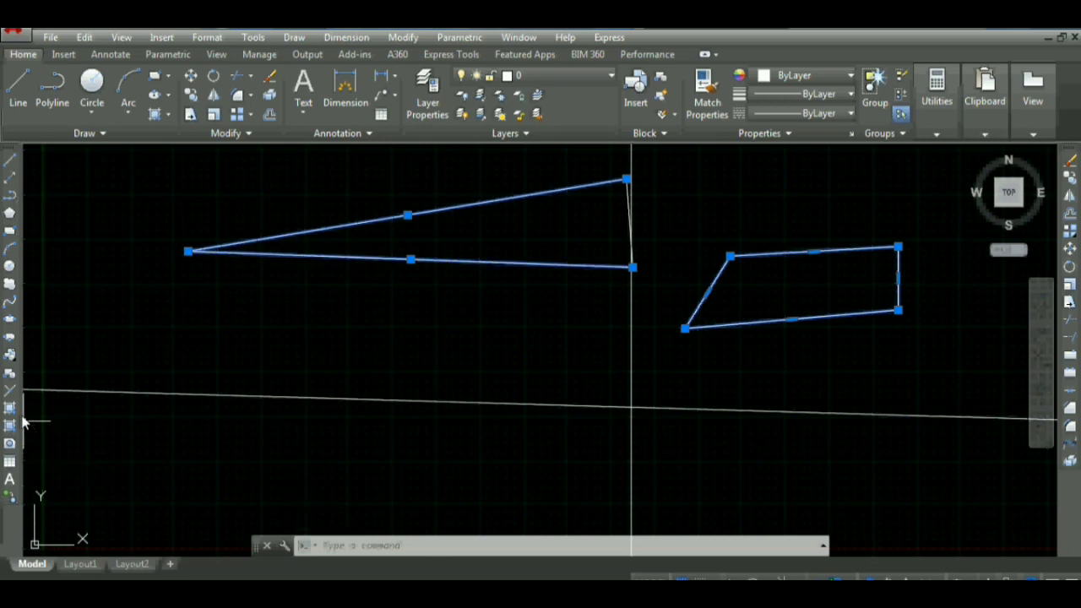
# Draw a 6-sided polygon circumscribed about a radius-30 circle around the shapes, then zoom out.
pyautogui.click(13, 221)
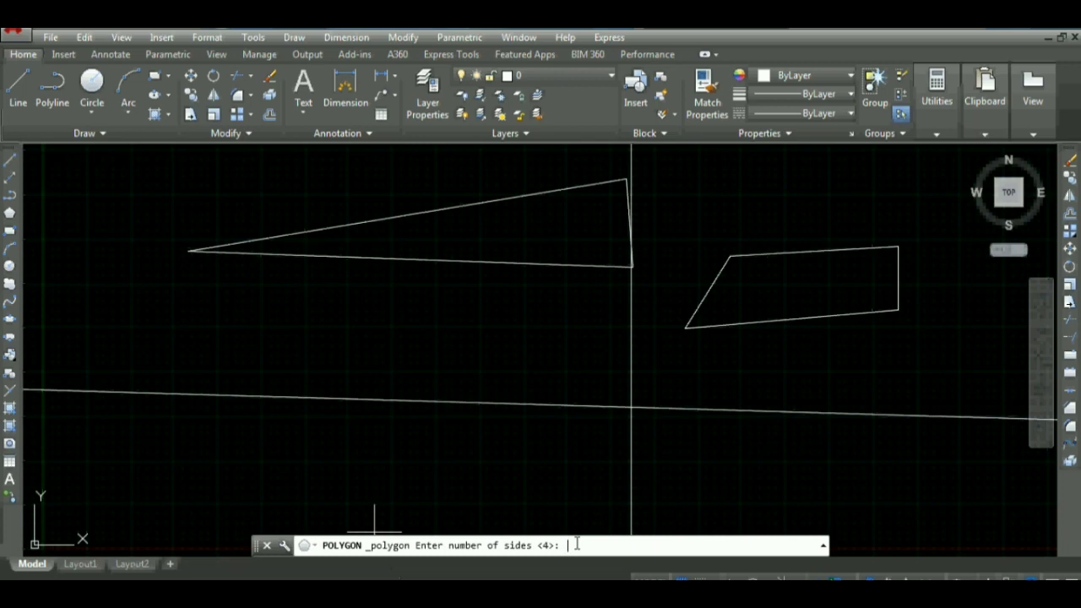
pyautogui.write('6')
pyautogui.press('Return')
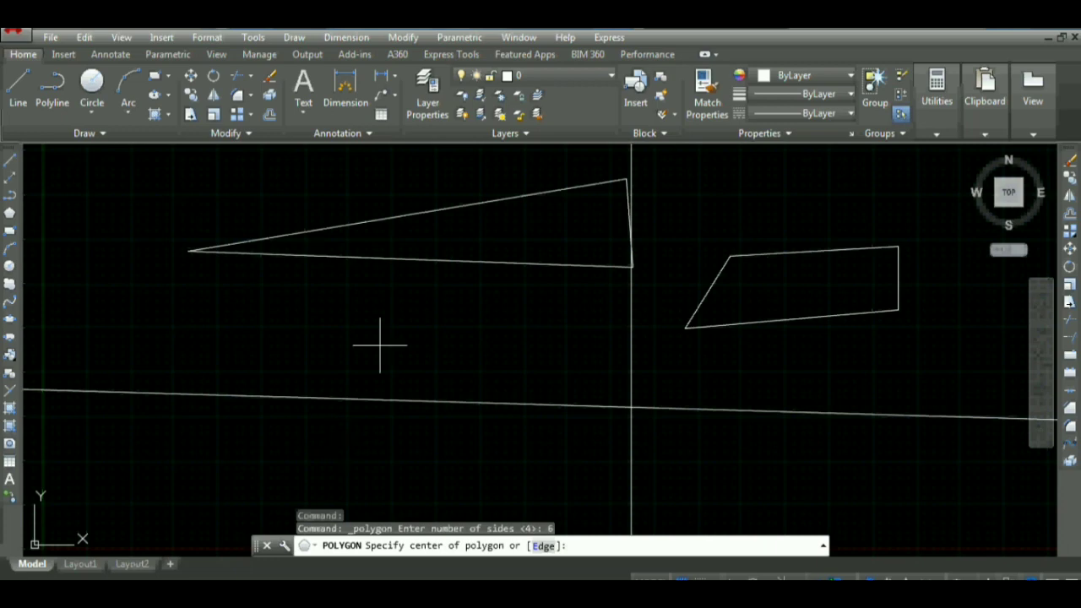
pyautogui.click(348, 335)
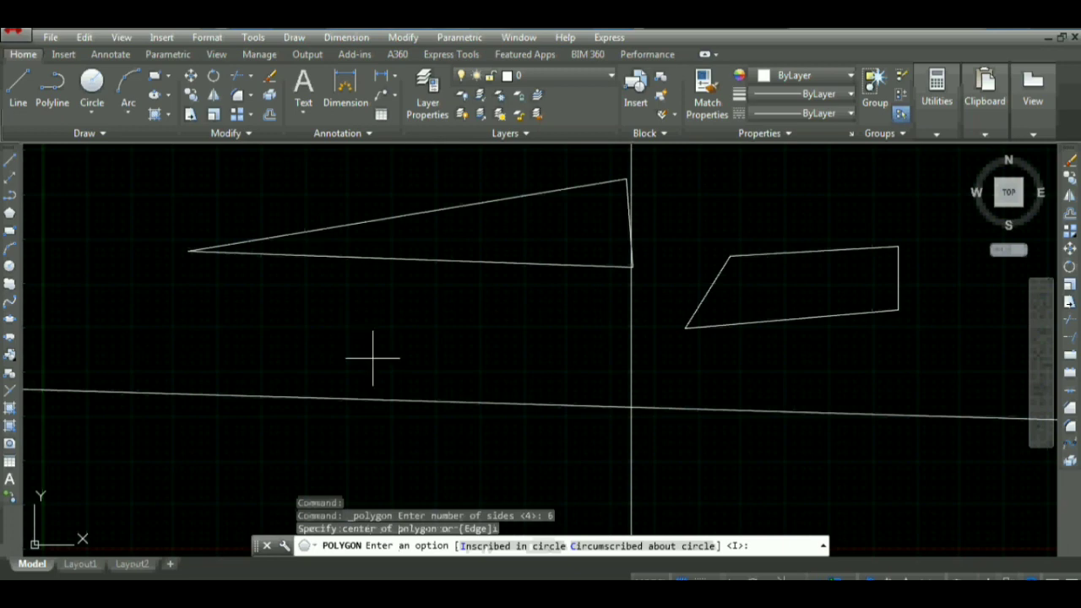
pyautogui.click(619, 547)
pyautogui.write('30')
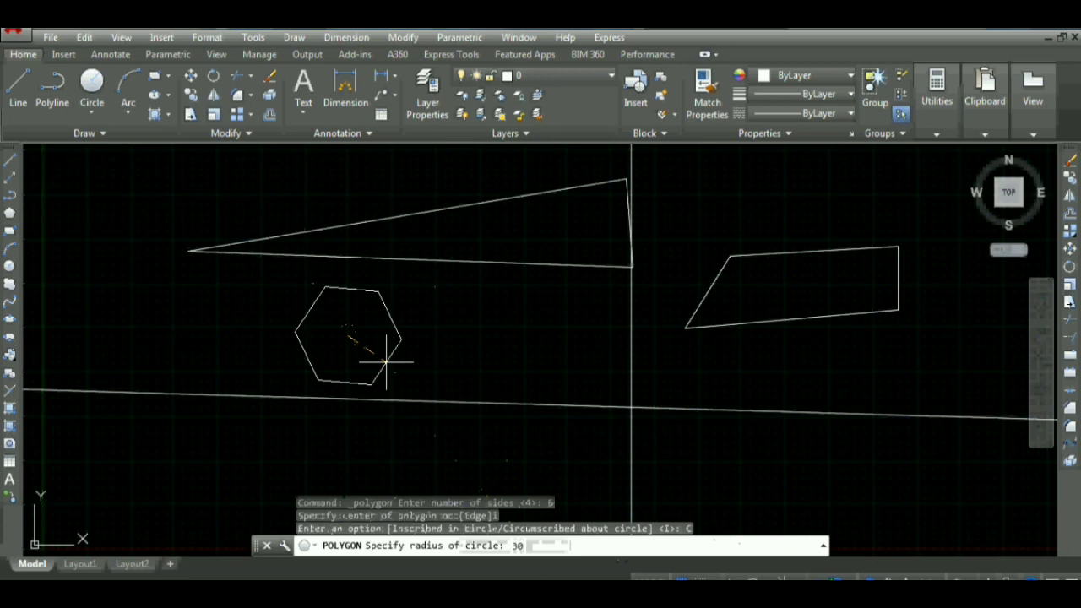
pyautogui.press('Return')
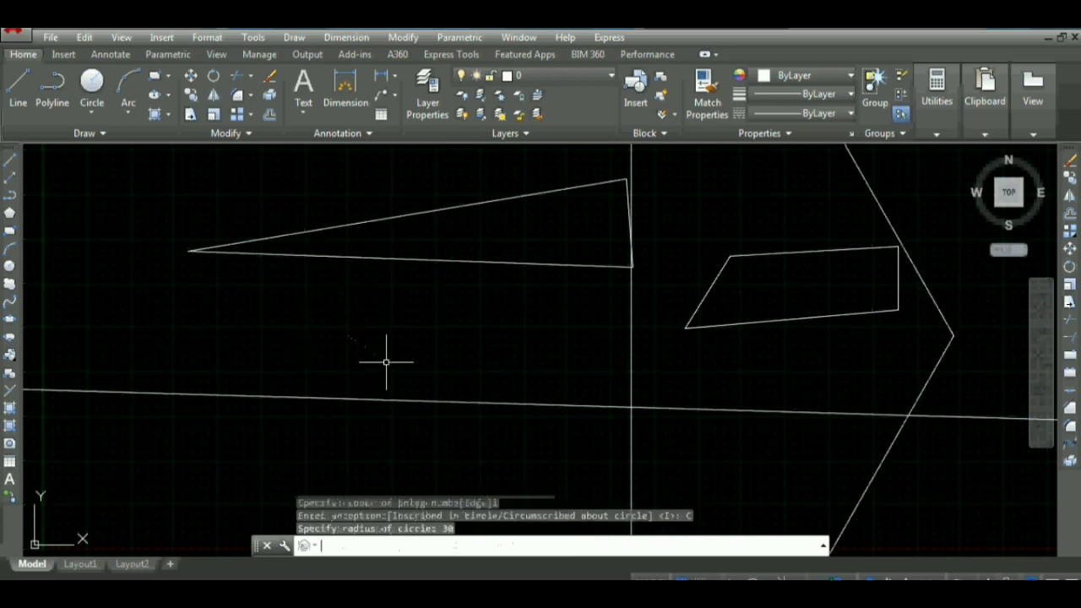
pyautogui.scroll(-8, 478, 343)
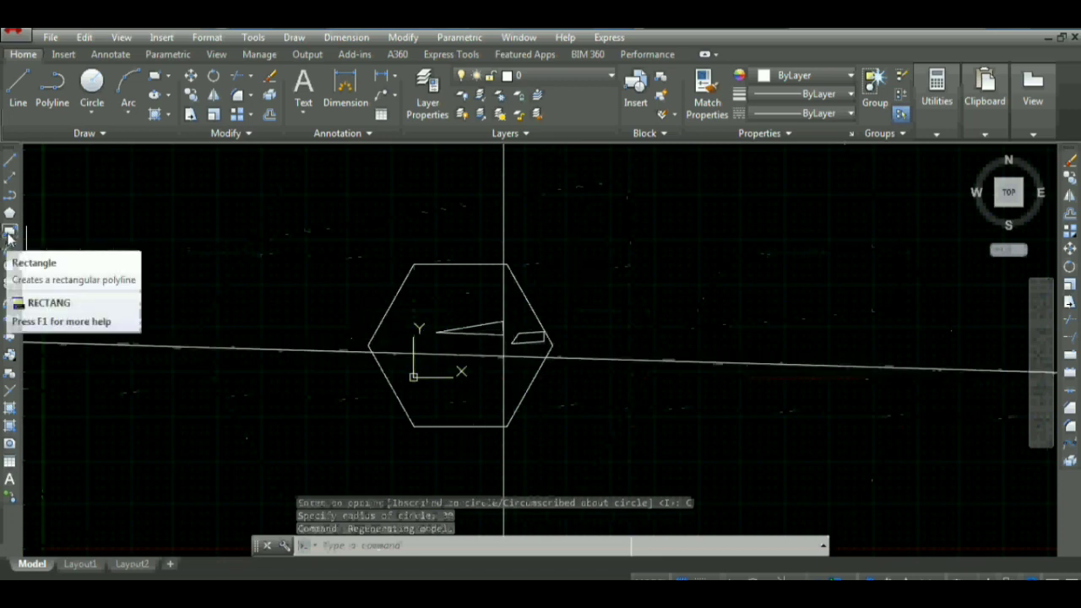
# Draw a rectangle to the right of the hexagon from two opposite corners.
pyautogui.click(592, 224)
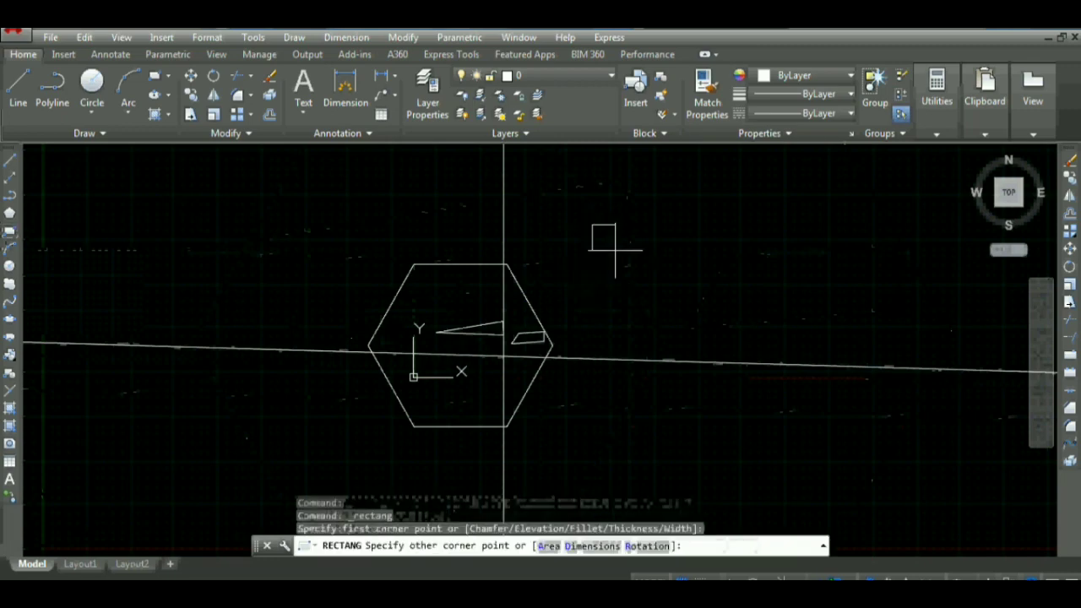
pyautogui.click(808, 346)
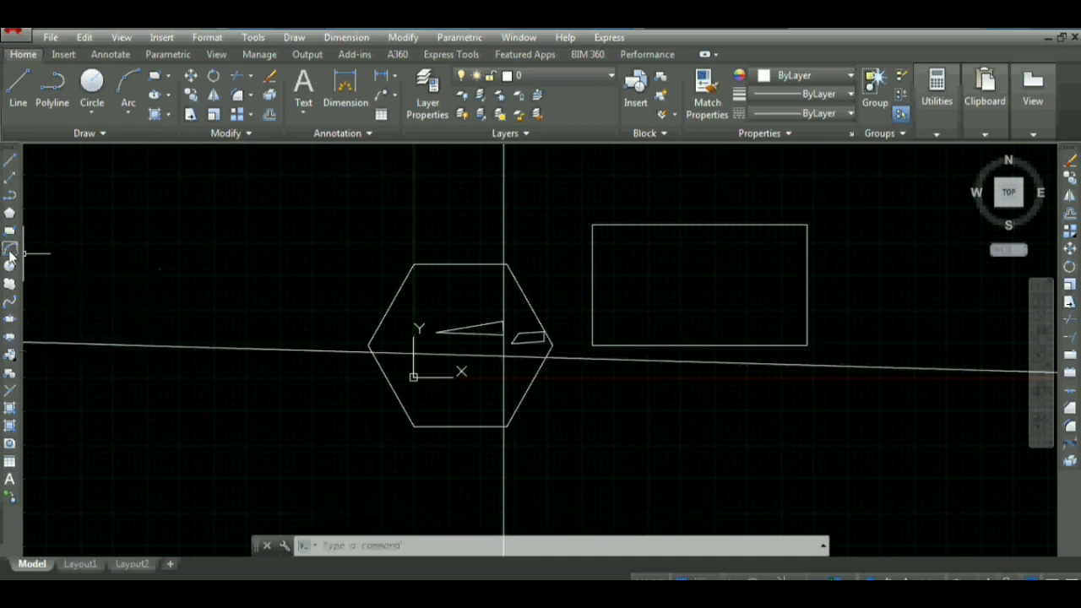
# Attempt a three-point arc across the hexagon's top vertices, which is not created.
pyautogui.click(10, 251)
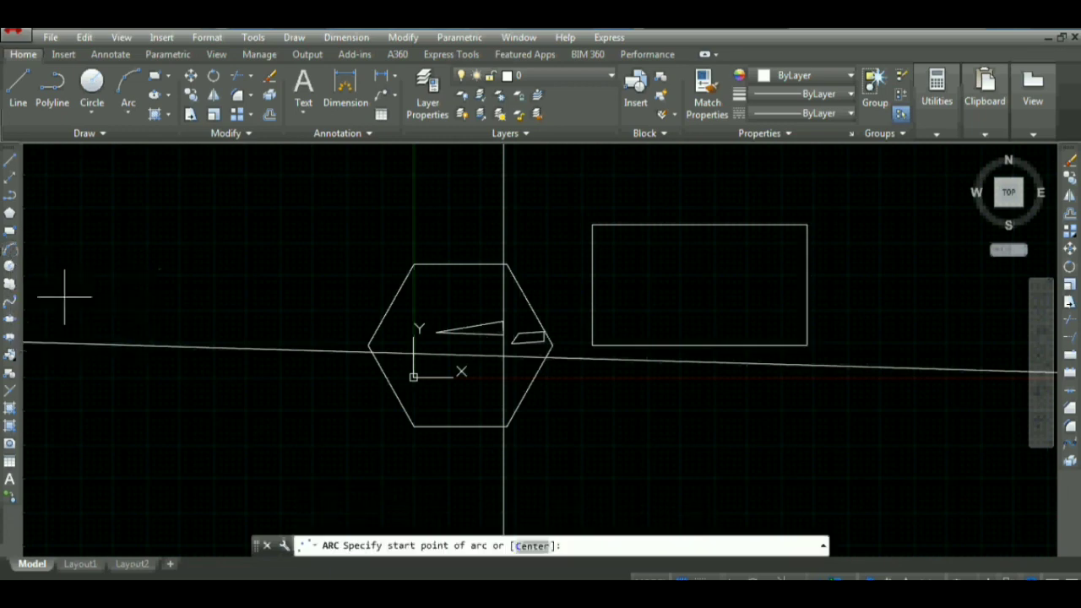
pyautogui.click(414, 264)
pyautogui.click(506, 265)
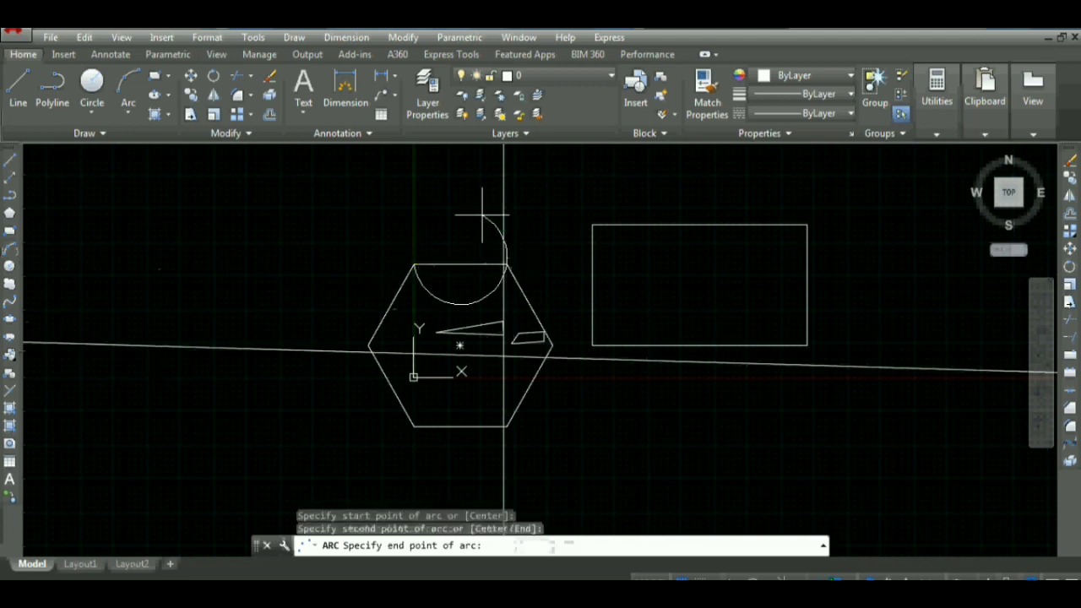
pyautogui.click(506, 264)
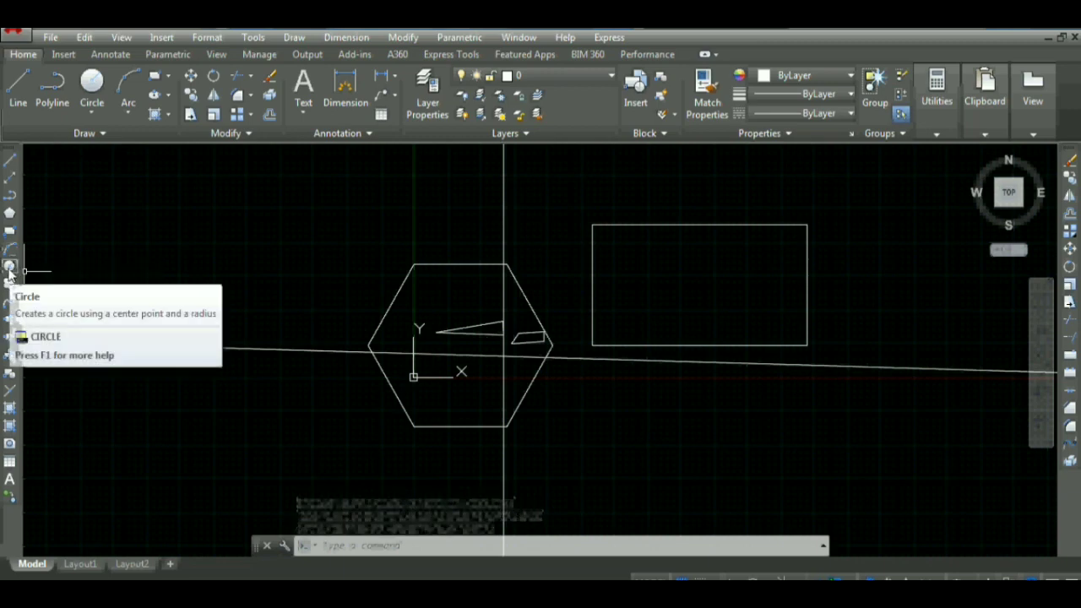
# Draw a circle of diameter 50 to the left of the hexagon.
pyautogui.click(10, 269)
pyautogui.click(239, 268)
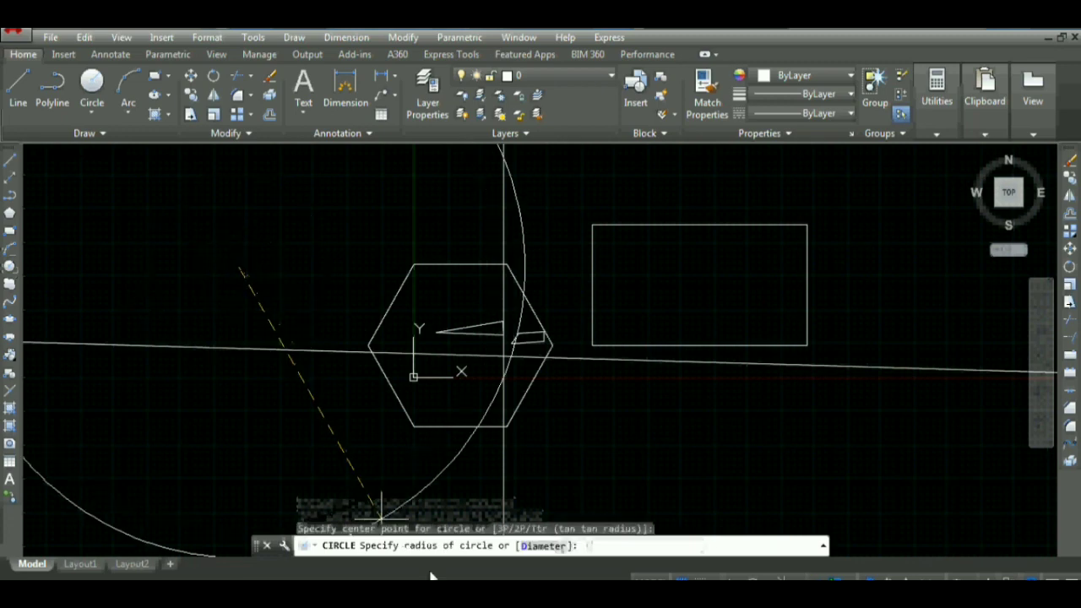
pyautogui.click(545, 546)
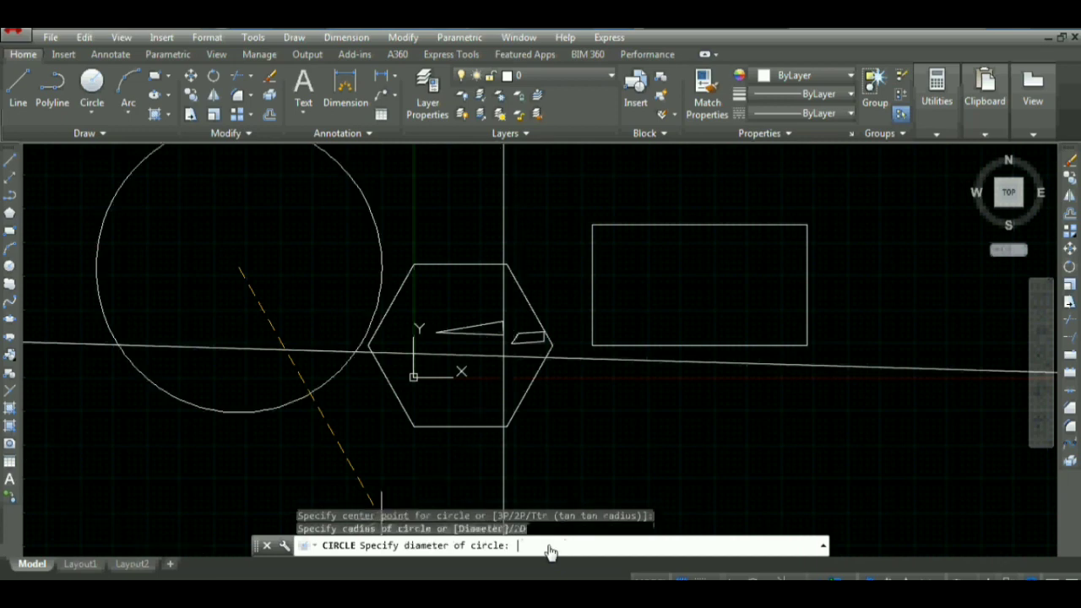
pyautogui.write('50')
pyautogui.press('Return')
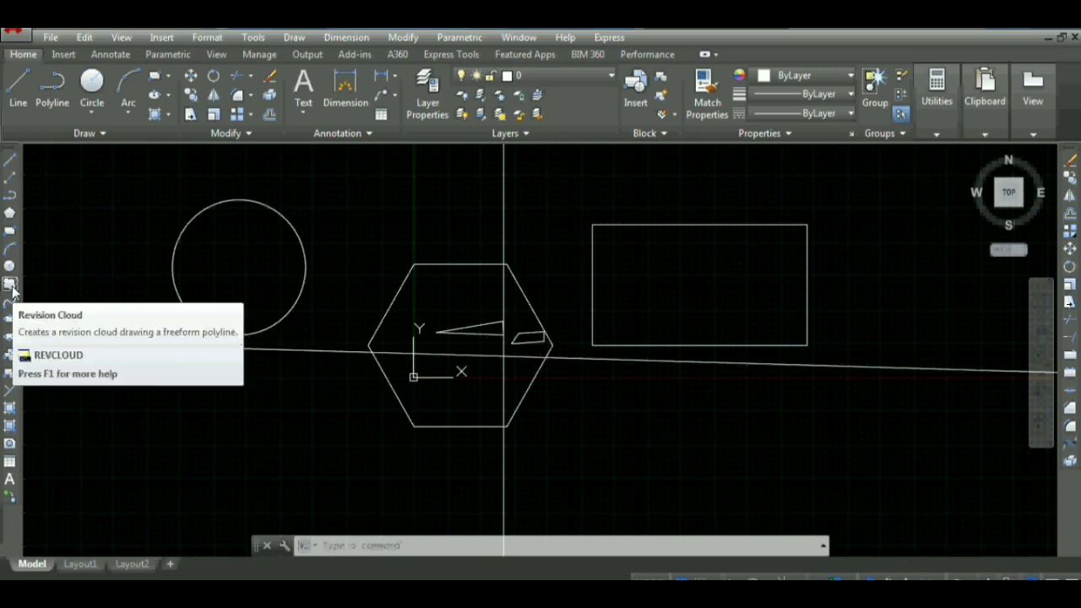
pyautogui.click(10, 286)
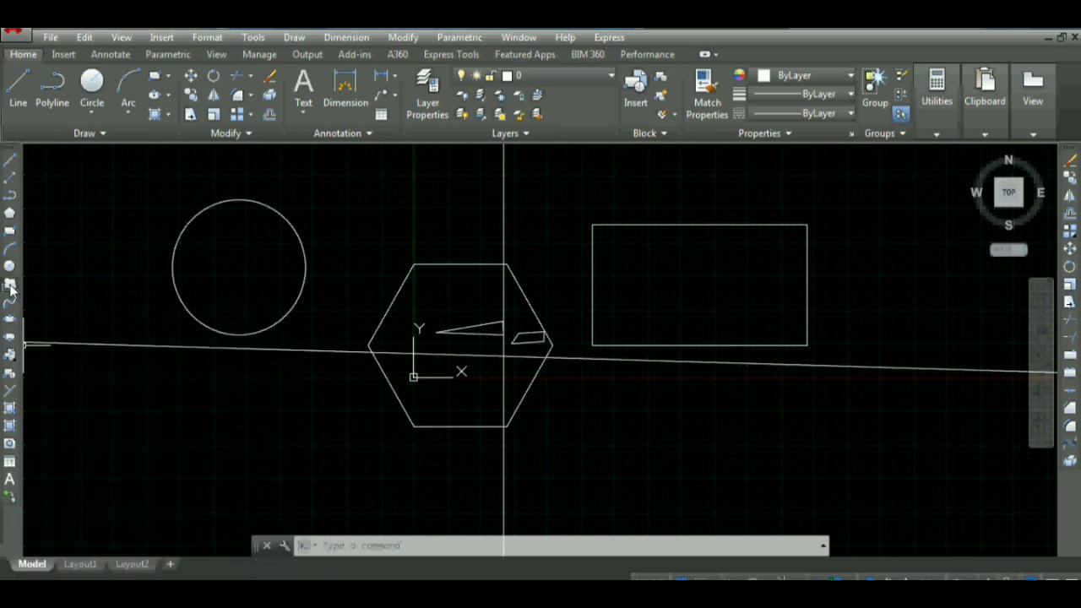
pyautogui.click(82, 223)
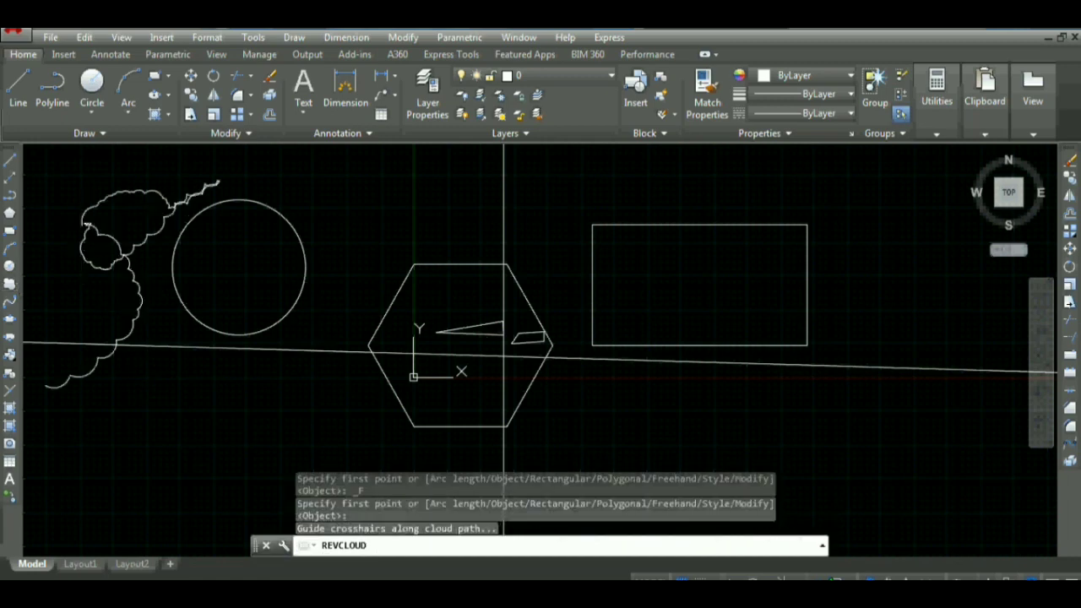
pyautogui.press('Escape')
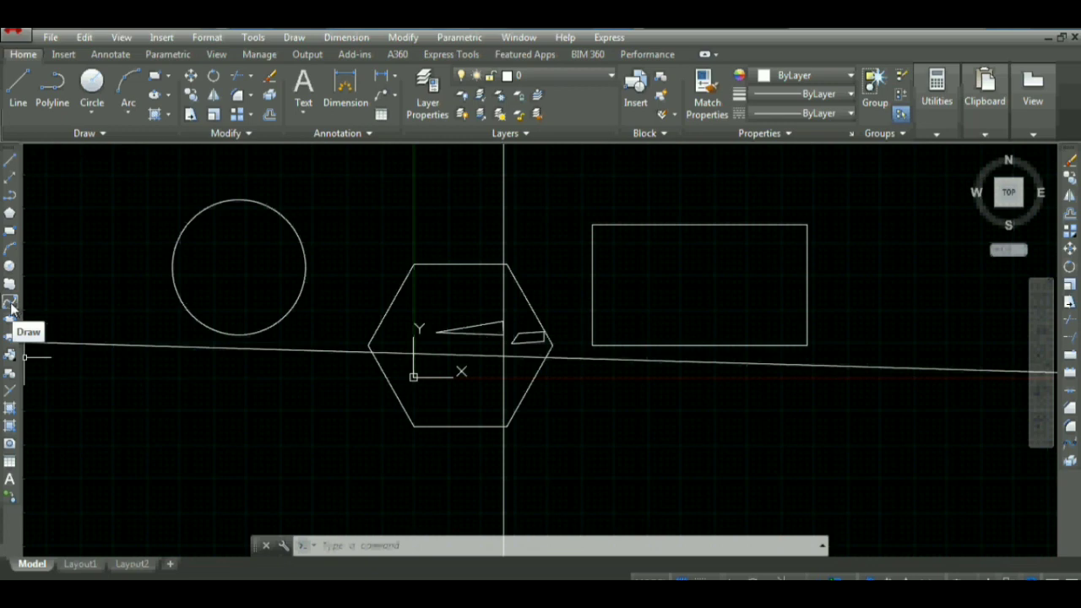
# Draw a wavy spline through seven fit points along the bottom and up the right side.
pyautogui.click(11, 307)
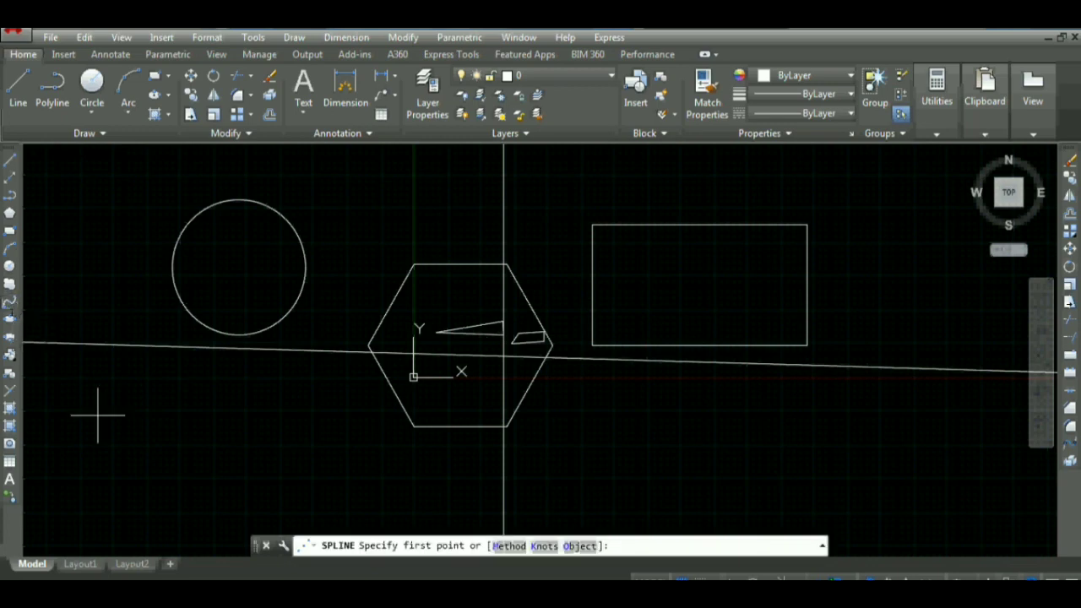
pyautogui.click(152, 487)
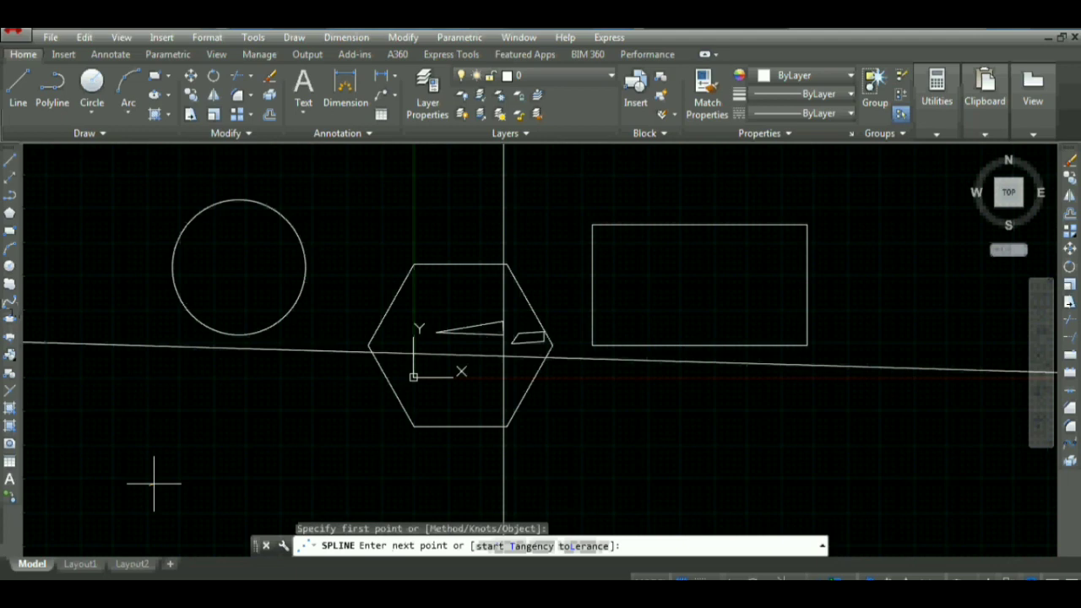
pyautogui.click(414, 497)
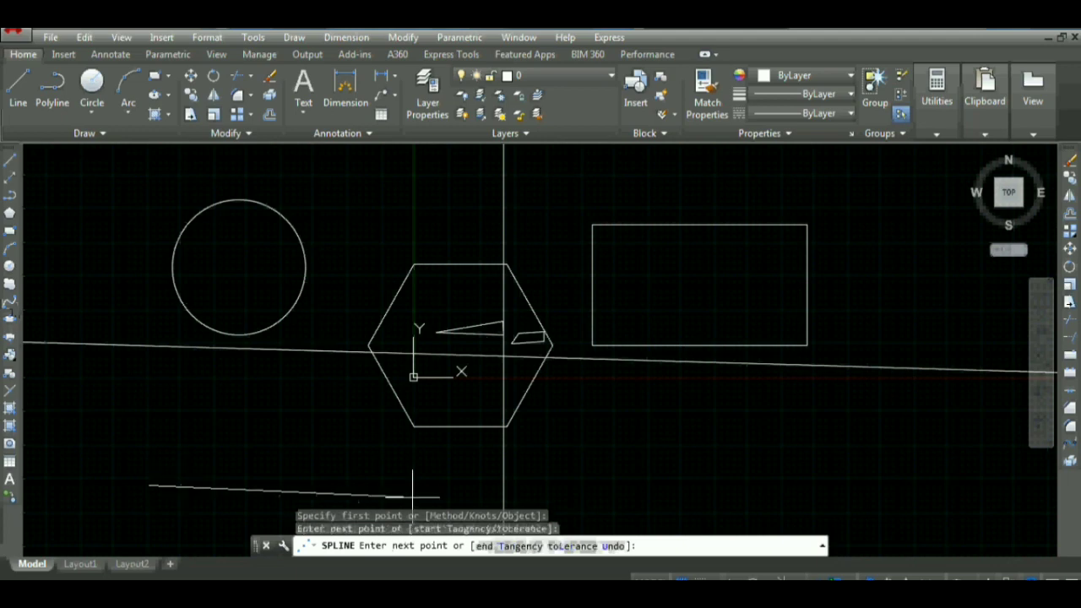
pyautogui.click(634, 446)
pyautogui.click(811, 494)
pyautogui.click(918, 338)
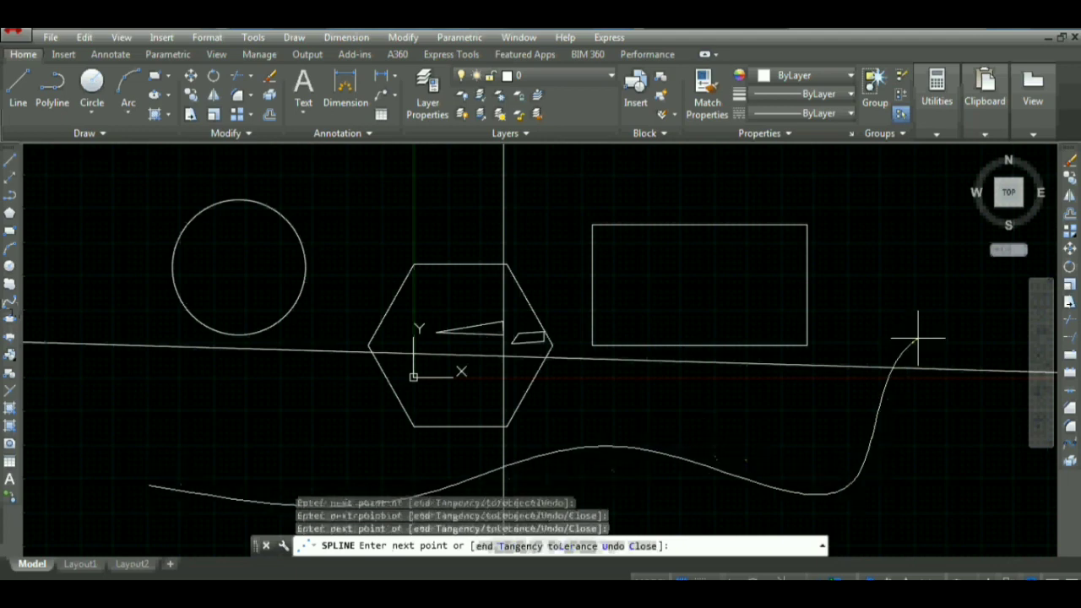
pyautogui.click(901, 230)
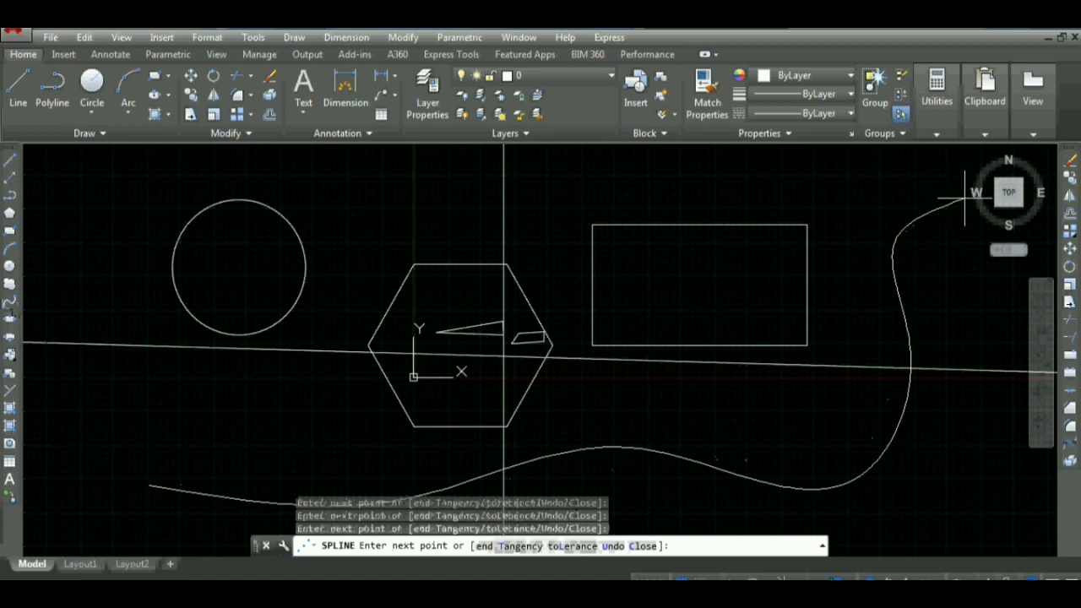
pyautogui.click(965, 199)
pyautogui.press('Return')
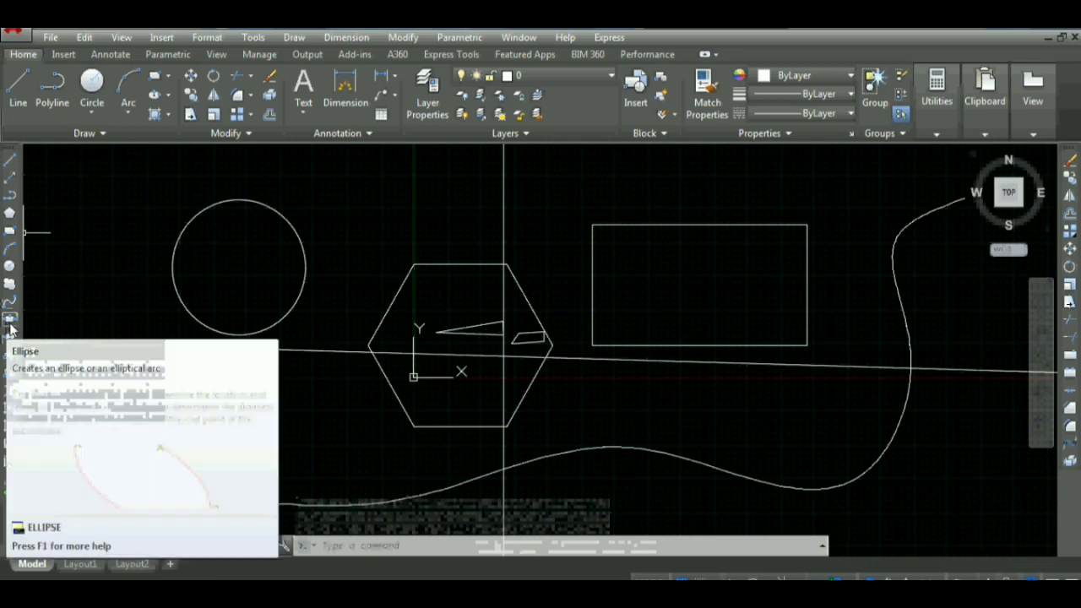
pyautogui.moveTo(10, 319)
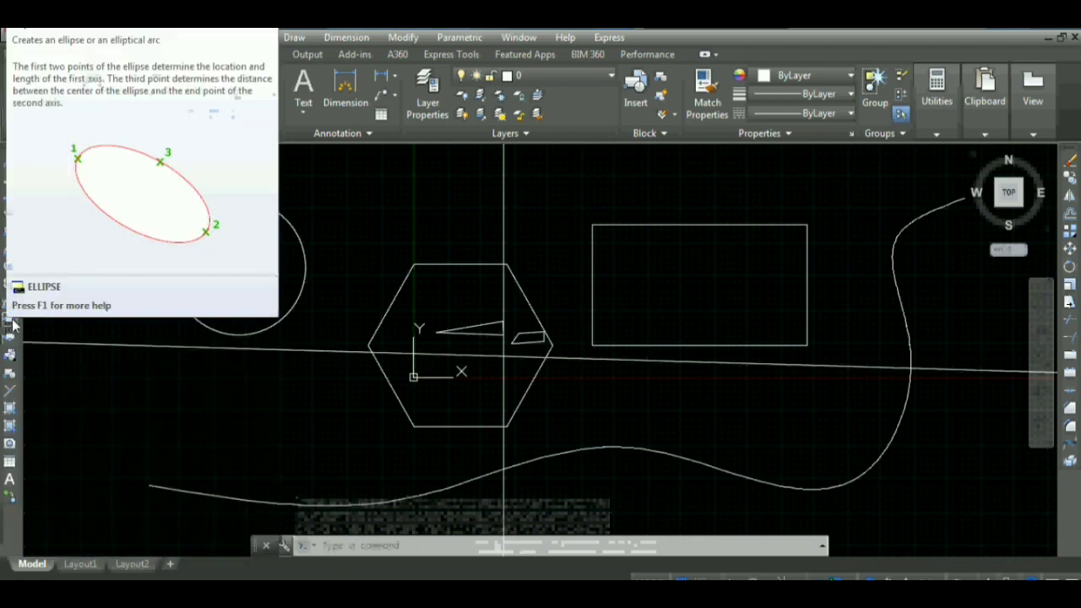
# Draw a flat horizontal ellipse below the circle with a second-axis distance of 10.
pyautogui.click(12, 323)
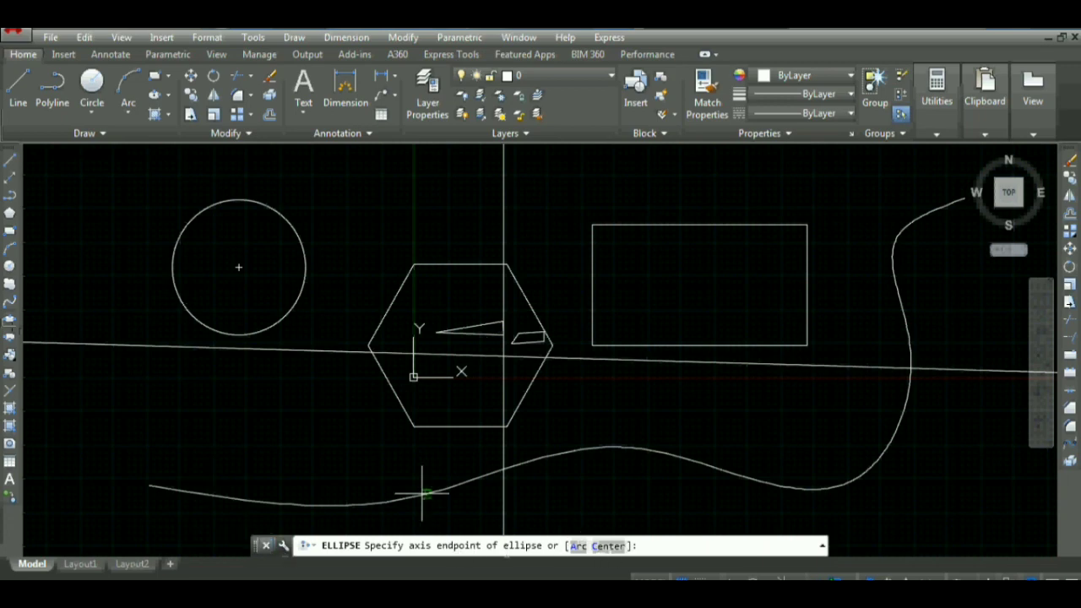
pyautogui.click(225, 438)
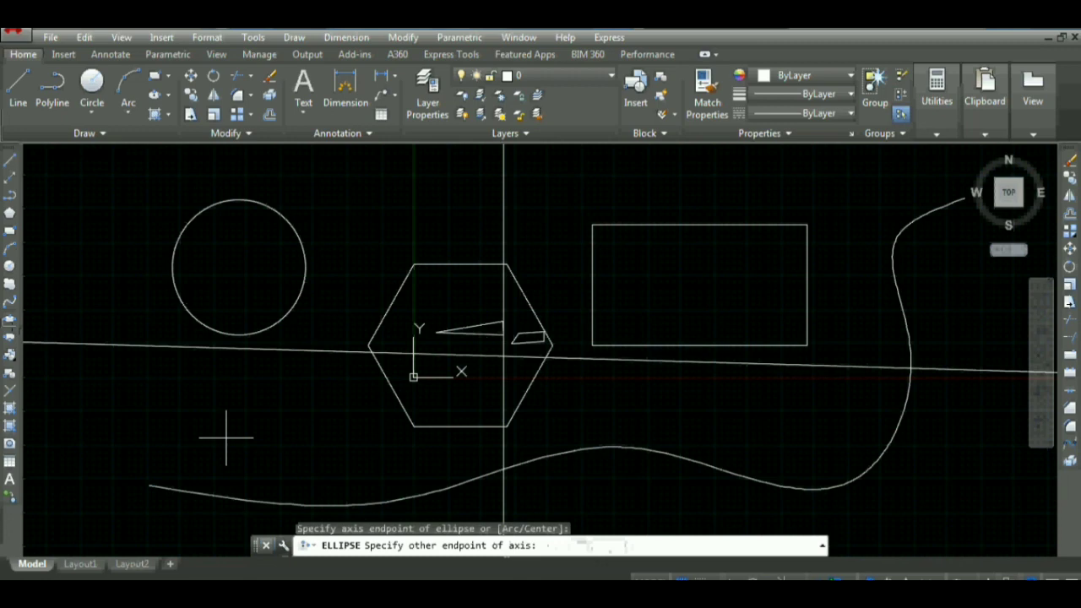
pyautogui.click(350, 438)
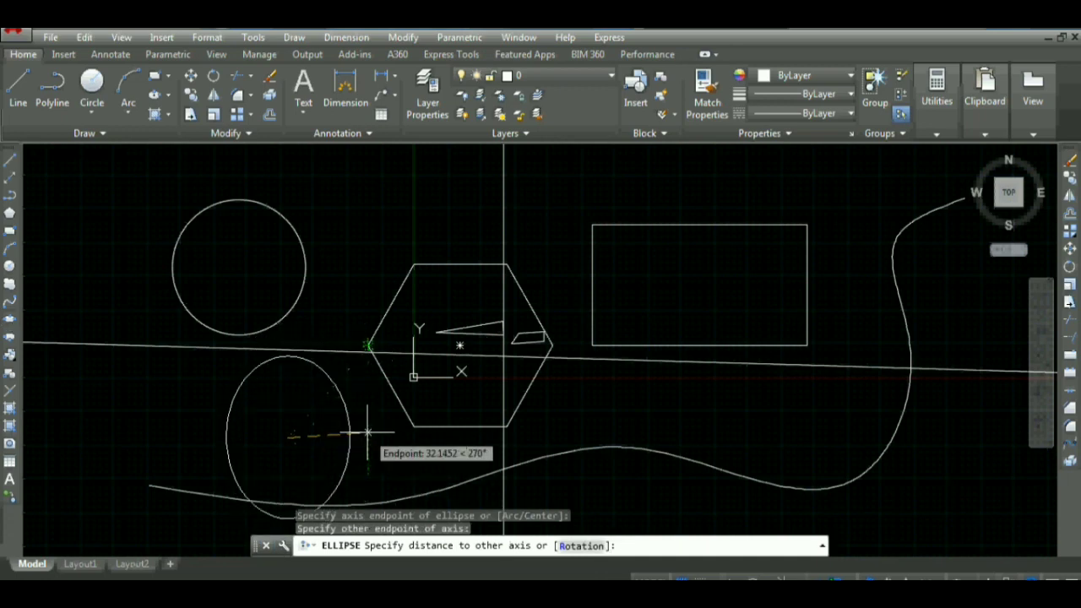
pyautogui.write('10')
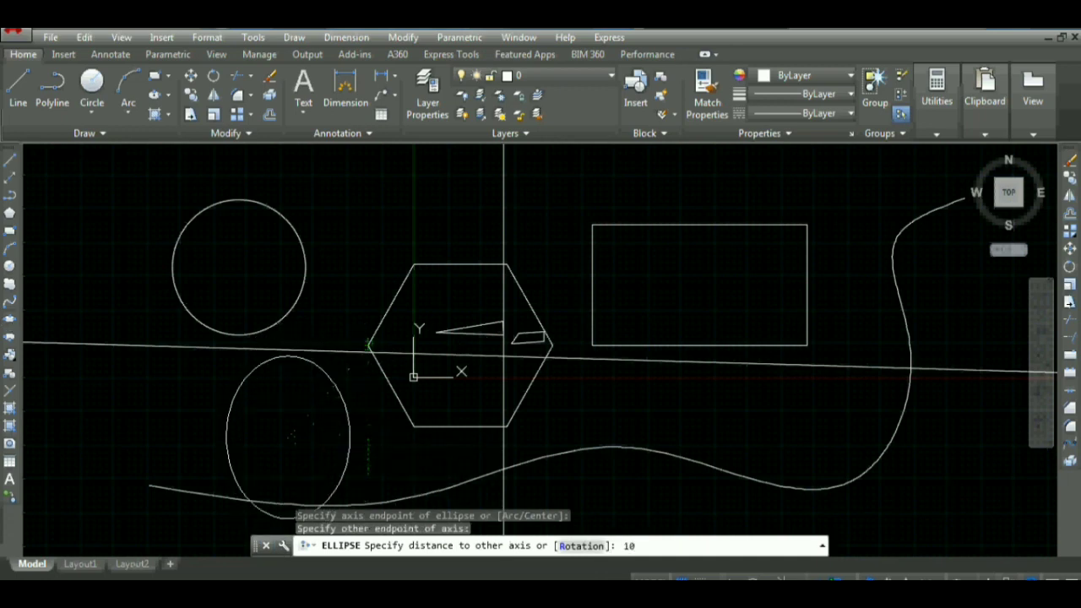
pyautogui.press('Return')
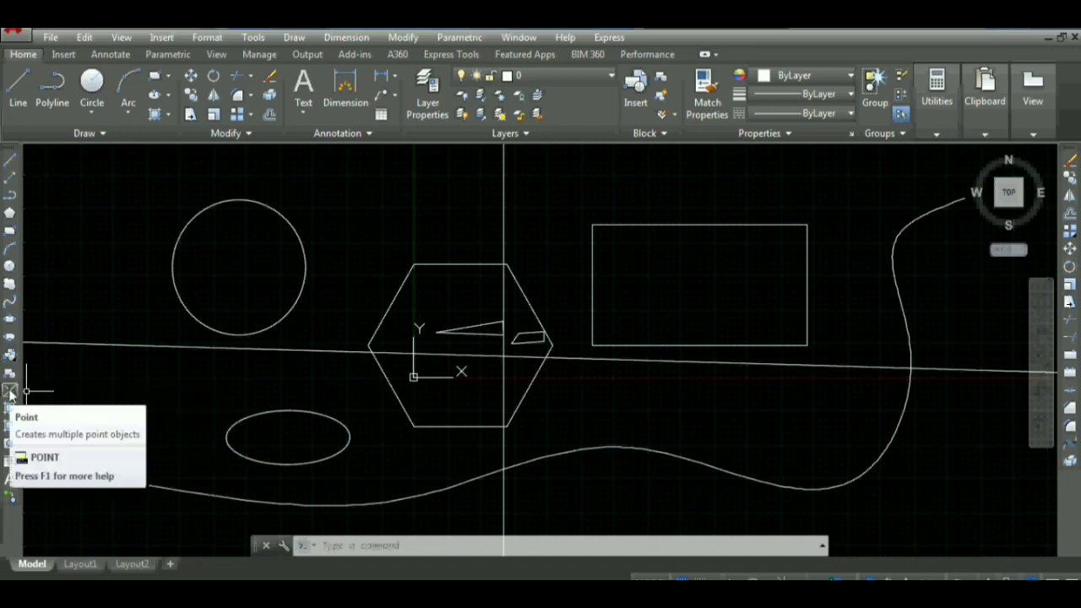
pyautogui.moveTo(10, 391)
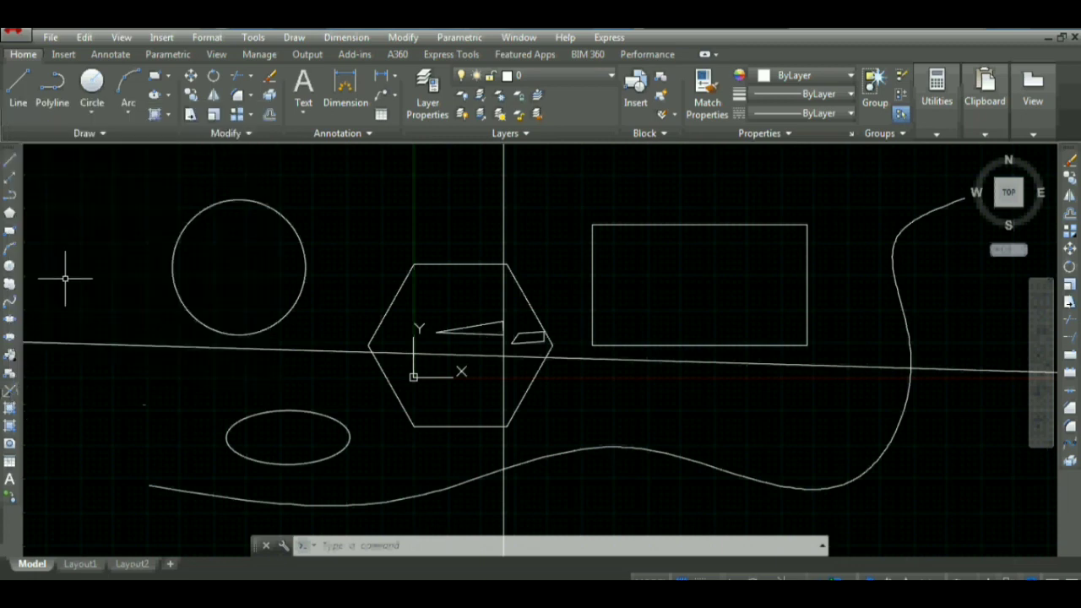
# Start the Point tool, then switch to a blue-and-yellow gradient fill instead.
pyautogui.click(10, 391)
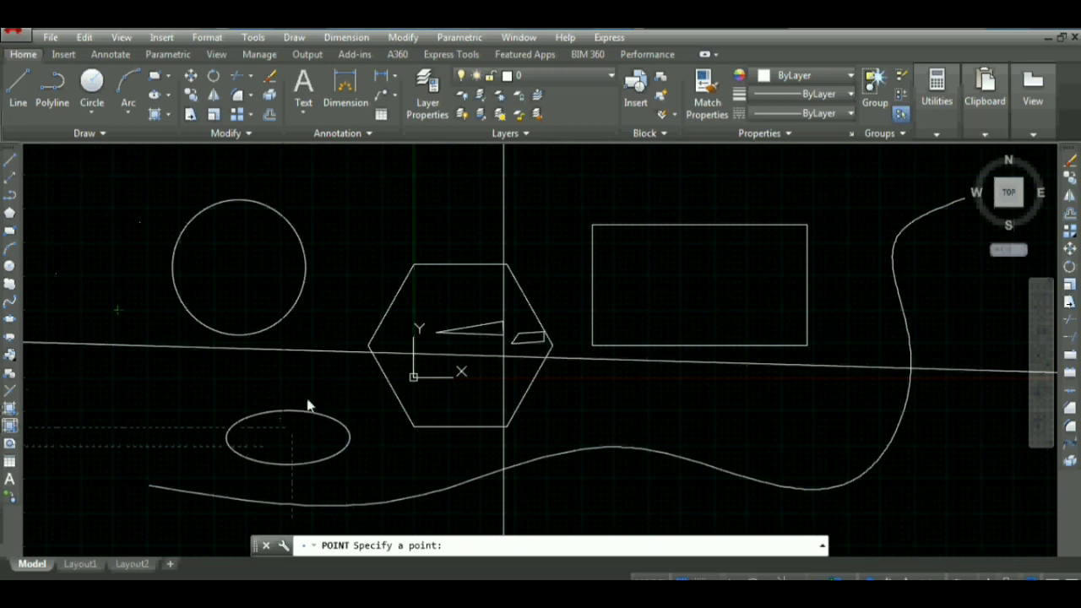
pyautogui.click(9, 426)
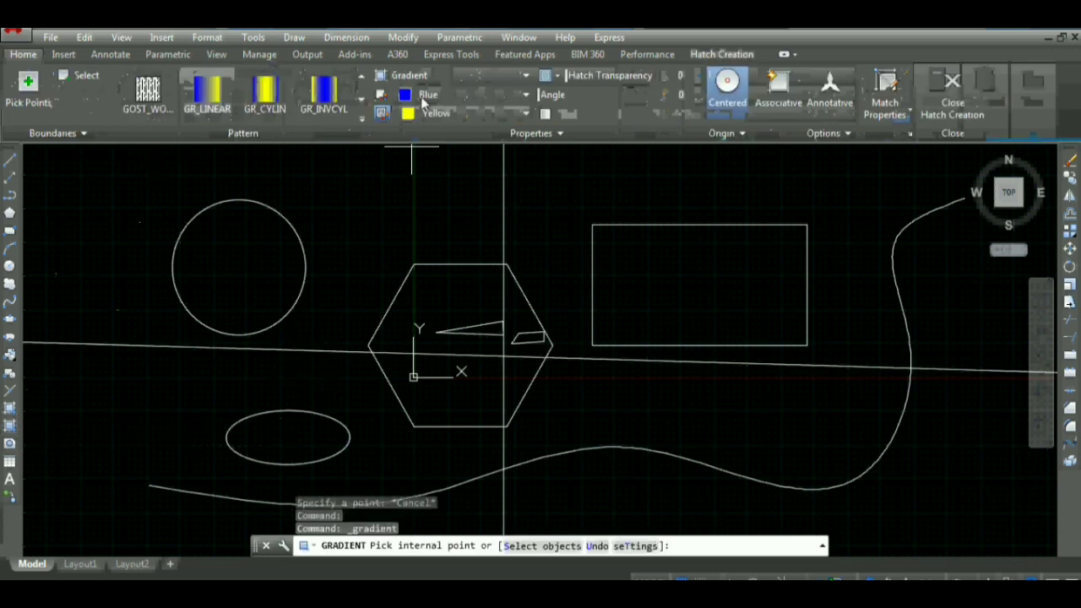
# Fill the circle with the blue-and-yellow GR_CYLIN cylindrical gradient.
pyautogui.click(282, 100)
pyautogui.click(253, 267)
pyautogui.click(254, 267)
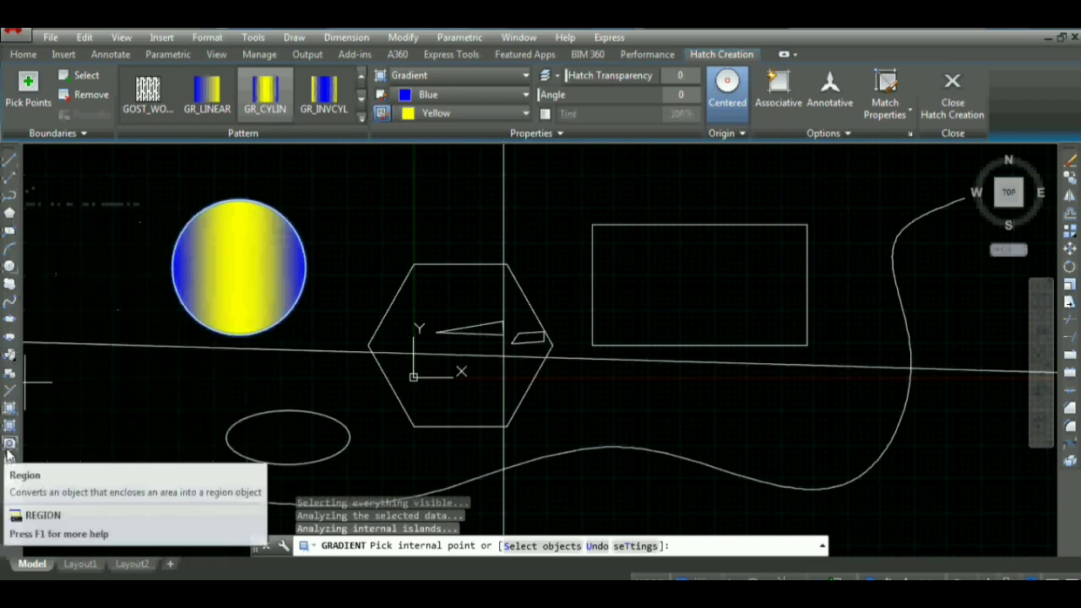
pyautogui.click(11, 160)
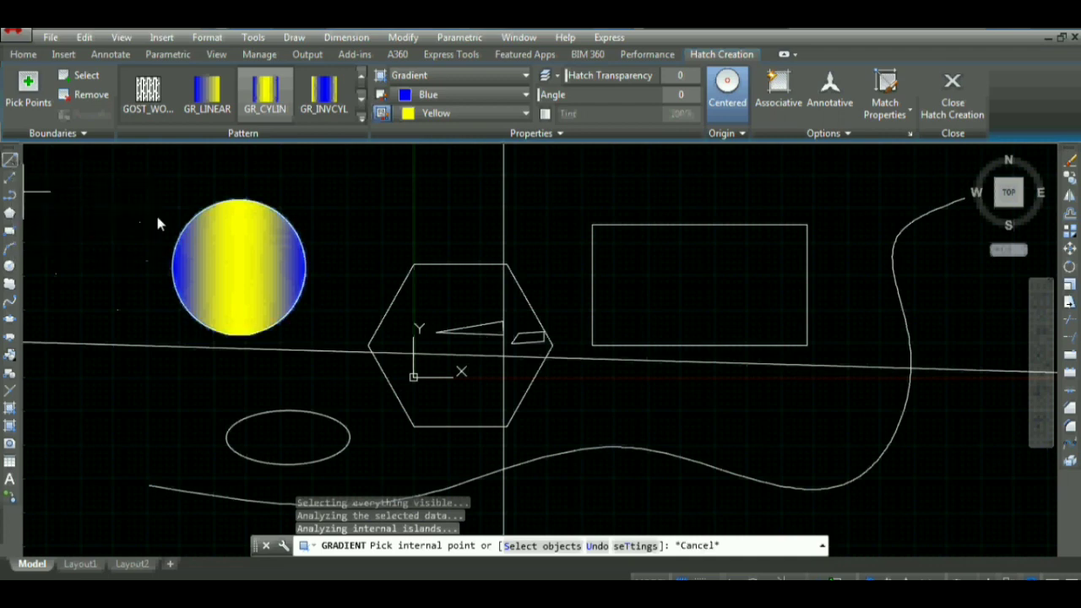
pyautogui.scroll(-2, 350, 371)
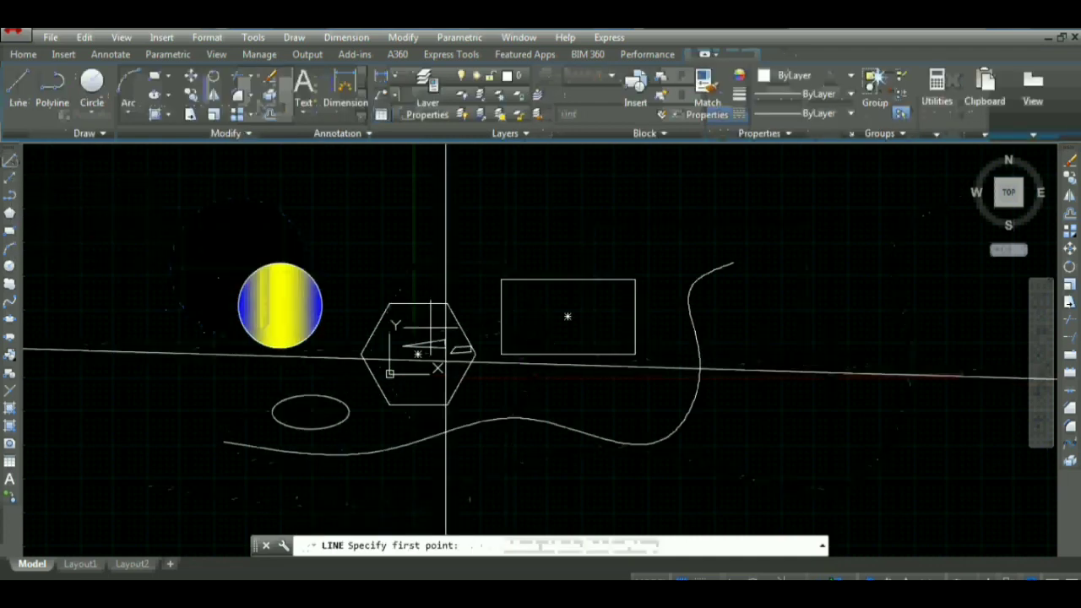
# With Ortho on, draw a small upright rectangle of four connected lines right of the wavy curve.
pyautogui.scroll(4, 790, 304)
pyautogui.click(686, 235)
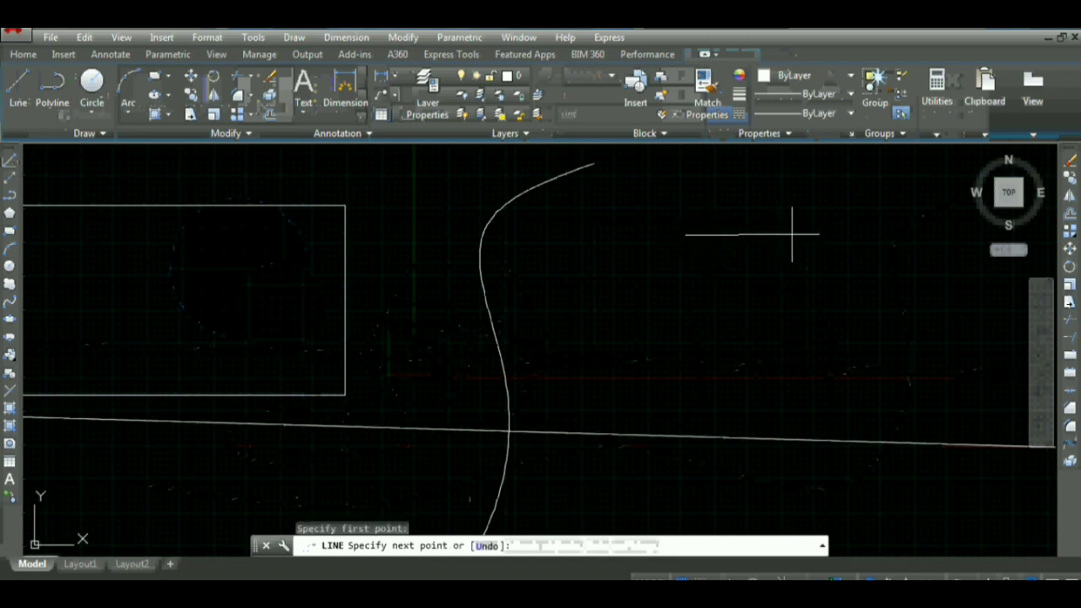
pyautogui.press('F8')
pyautogui.click(762, 235)
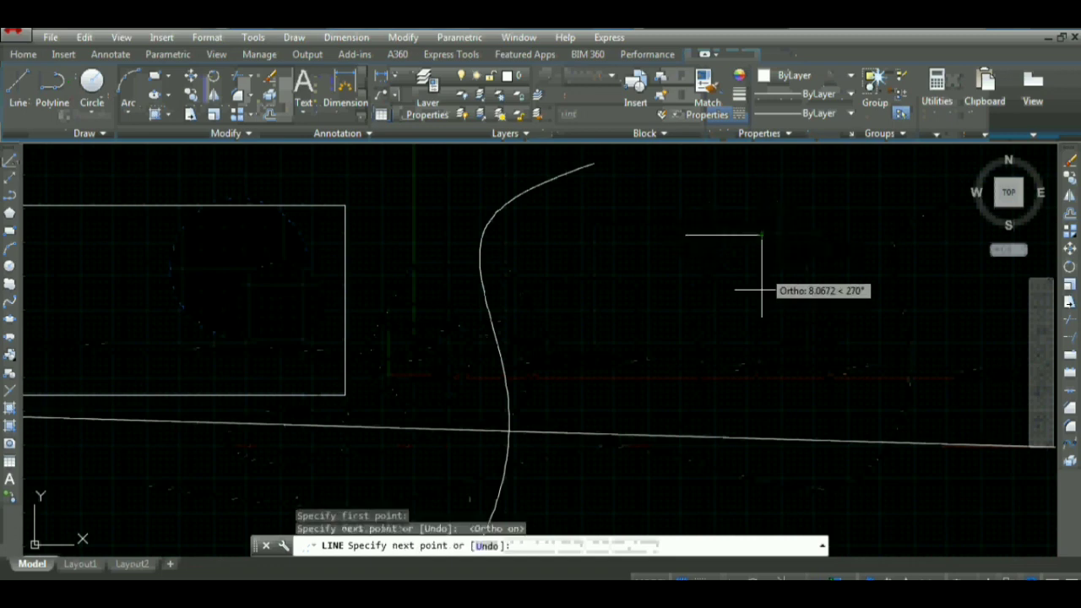
pyautogui.click(762, 334)
pyautogui.click(684, 334)
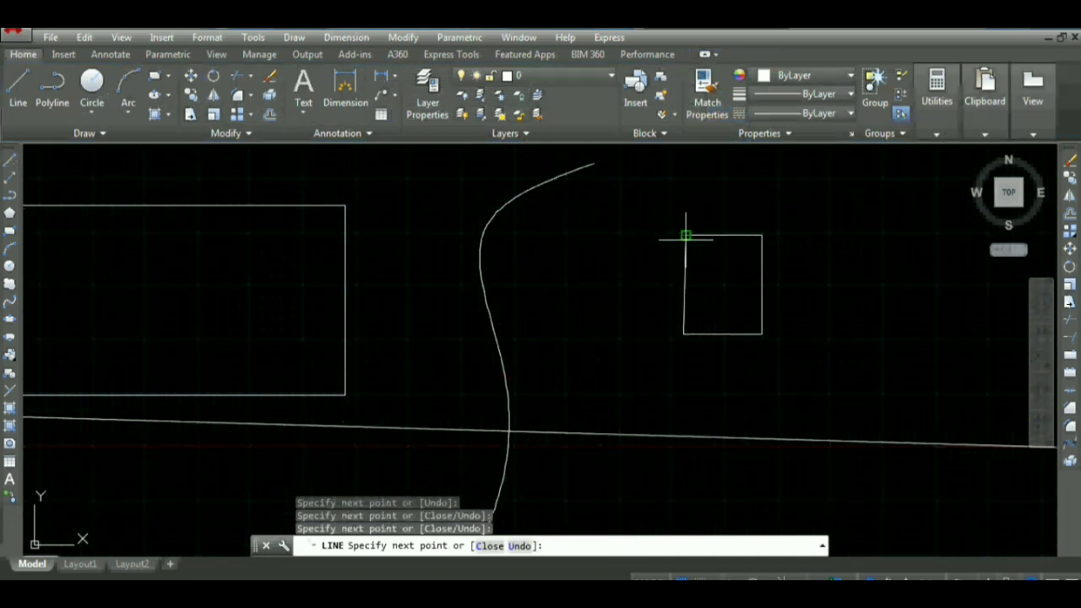
pyautogui.click(686, 235)
pyautogui.press('Escape')
pyautogui.press('Escape')
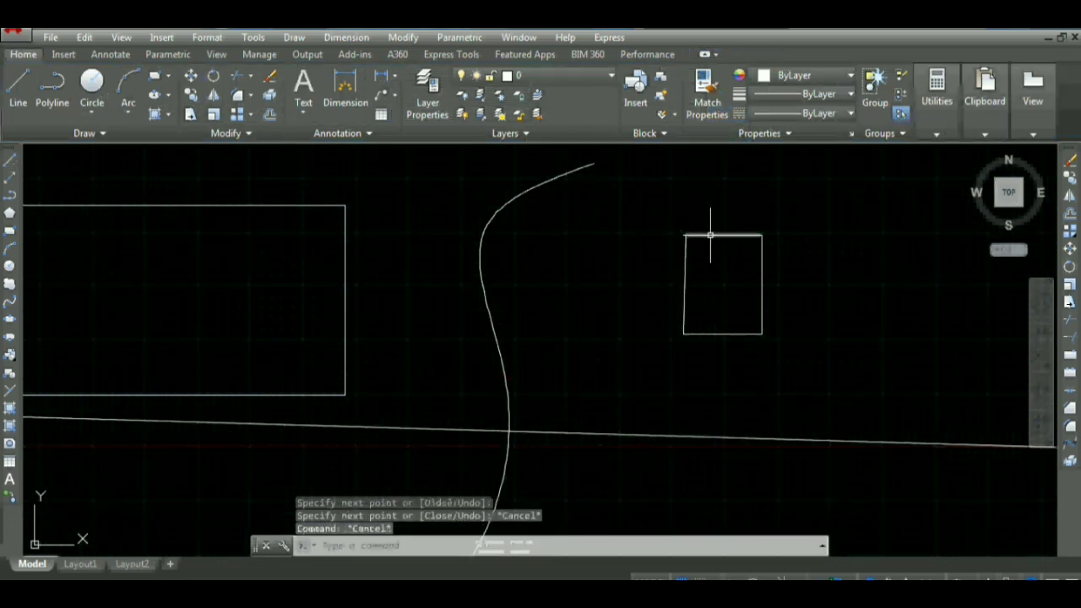
# Select the rectangle's four edges, then grab the top edge's midpoint grip, and clear the selection.
pyautogui.click(710, 235)
pyautogui.click(762, 269)
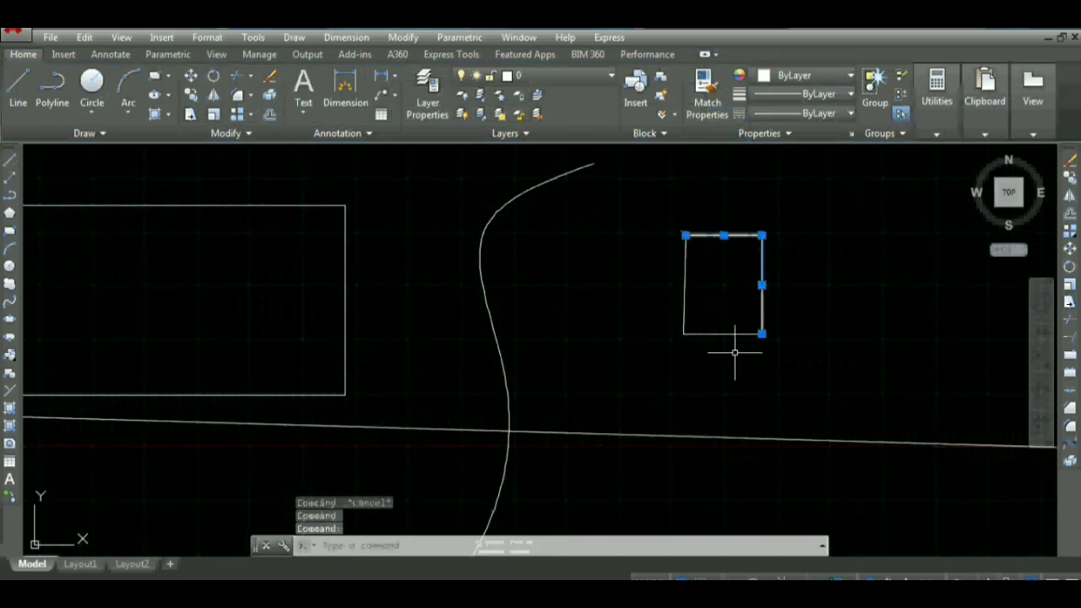
pyautogui.click(728, 334)
pyautogui.click(685, 296)
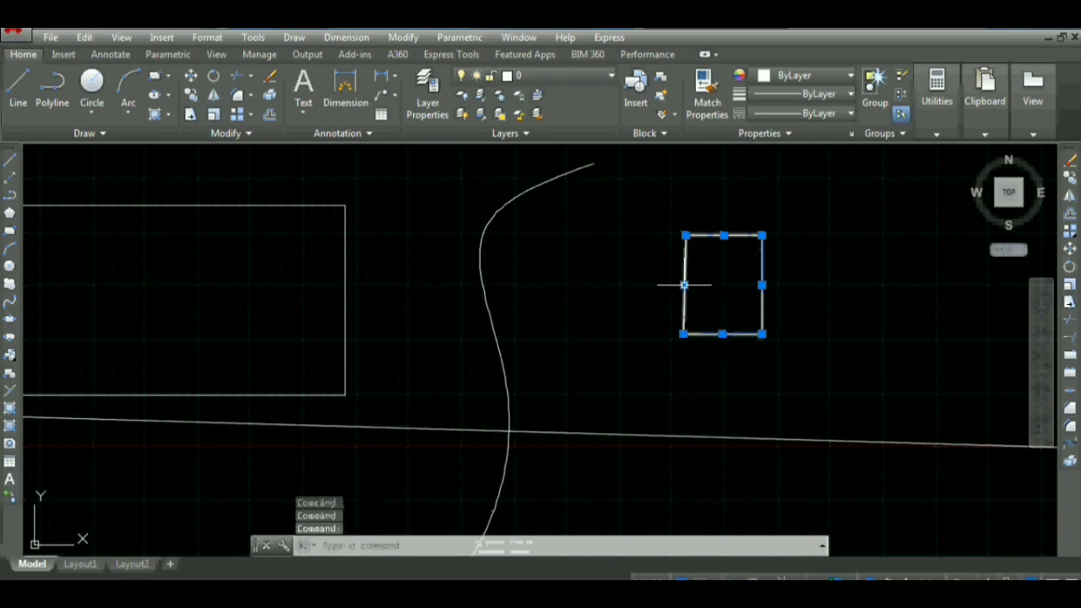
pyautogui.press('Escape')
pyautogui.press('Escape')
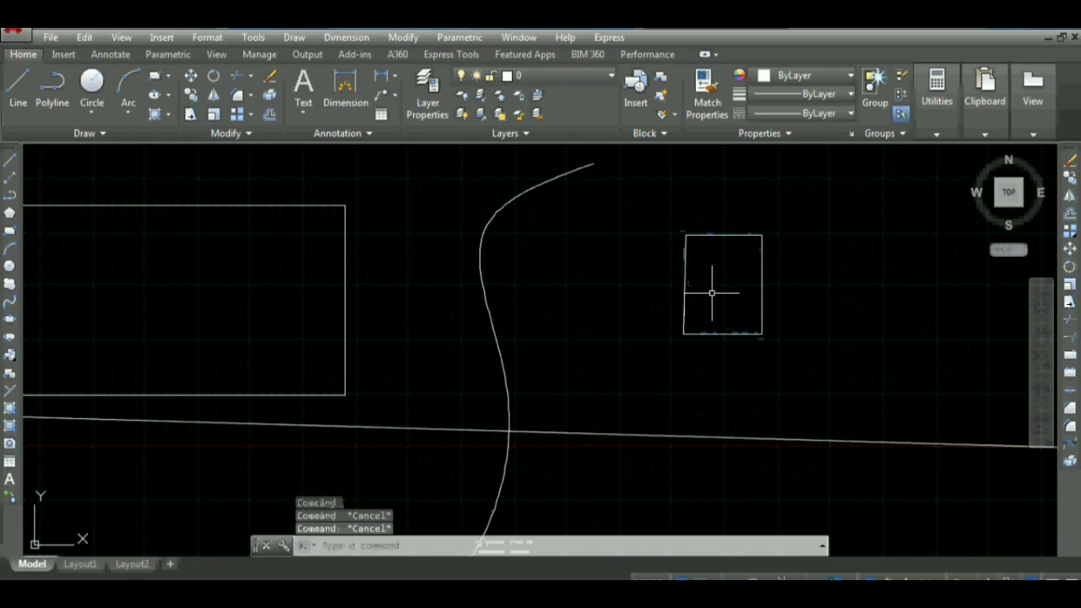
pyautogui.click(724, 235)
pyautogui.click(724, 235)
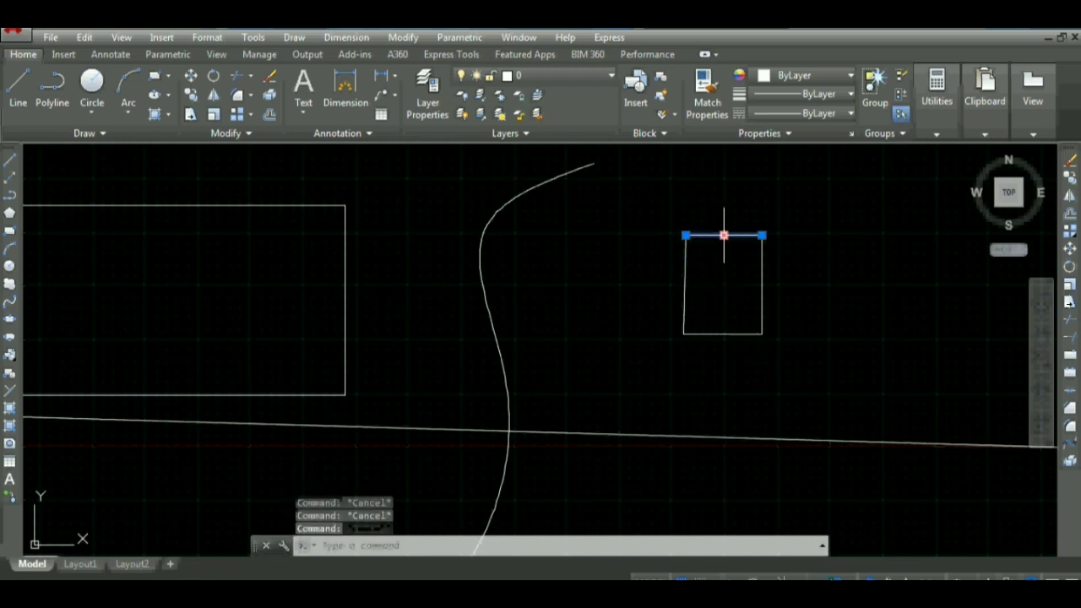
pyautogui.press('Escape')
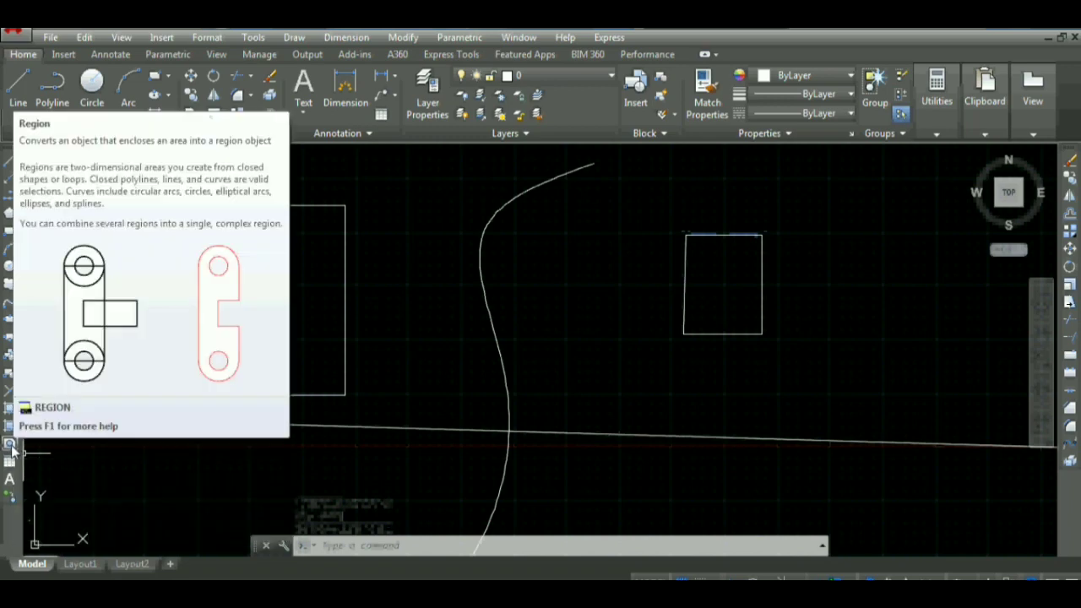
# Convert the rectangle's four lines into one region using a crossing window, then select it to check.
pyautogui.click(11, 448)
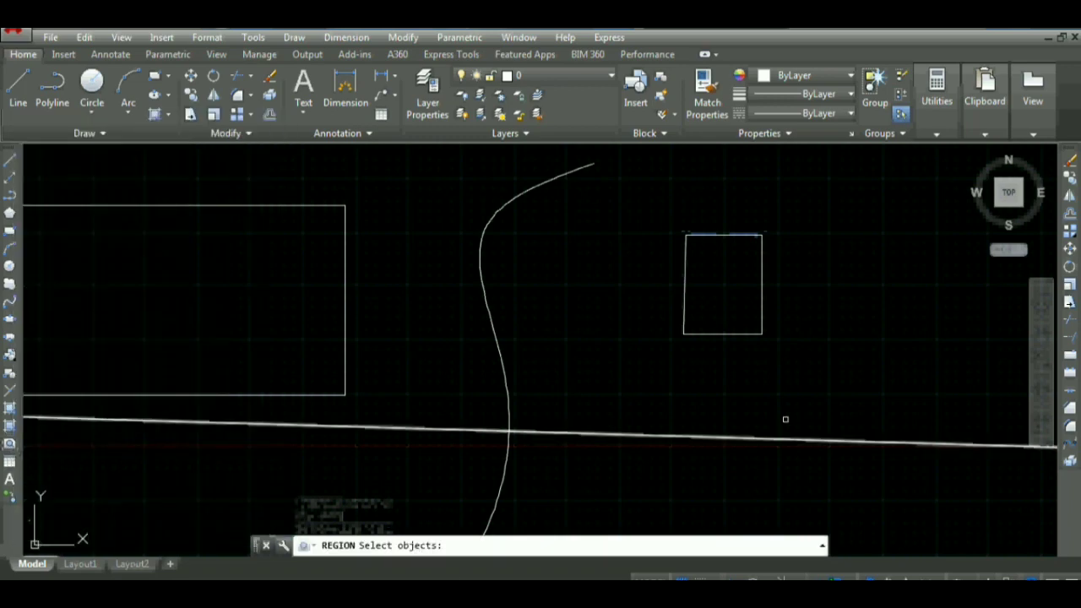
pyautogui.click(791, 377)
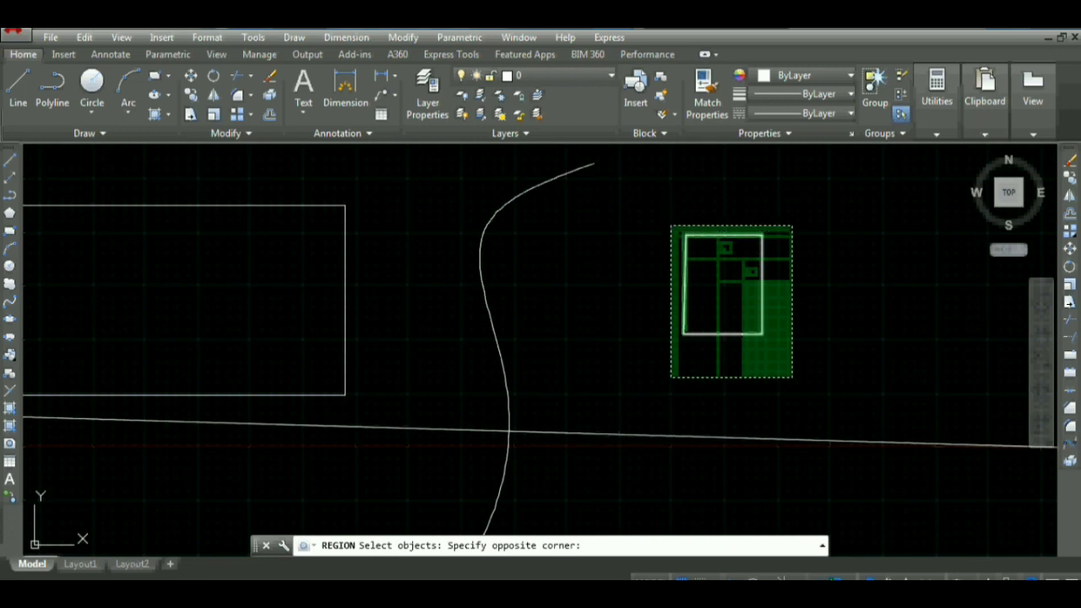
pyautogui.click(671, 226)
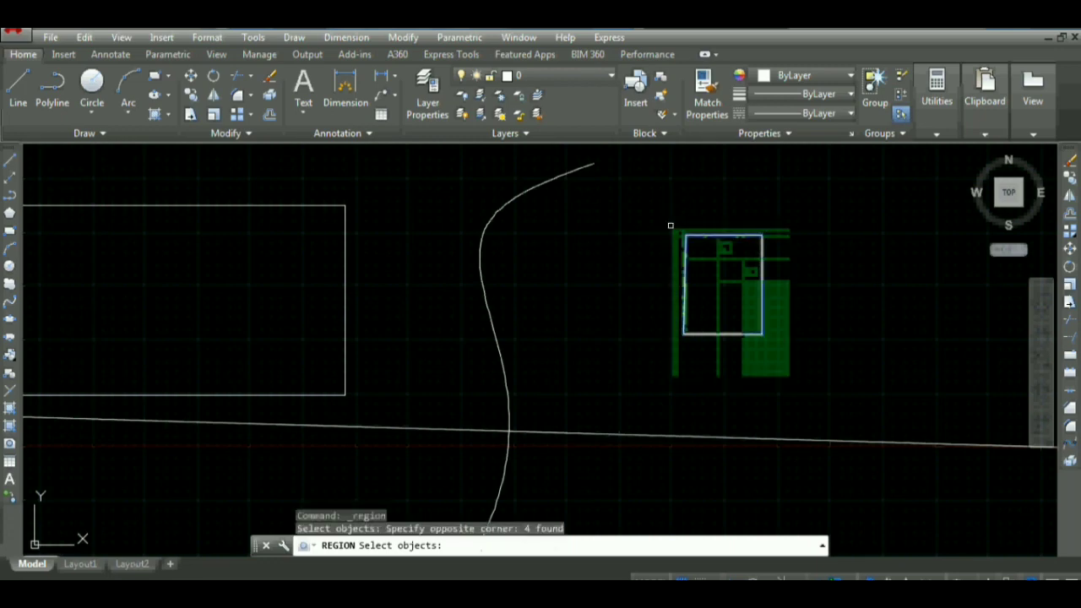
pyautogui.press('Return')
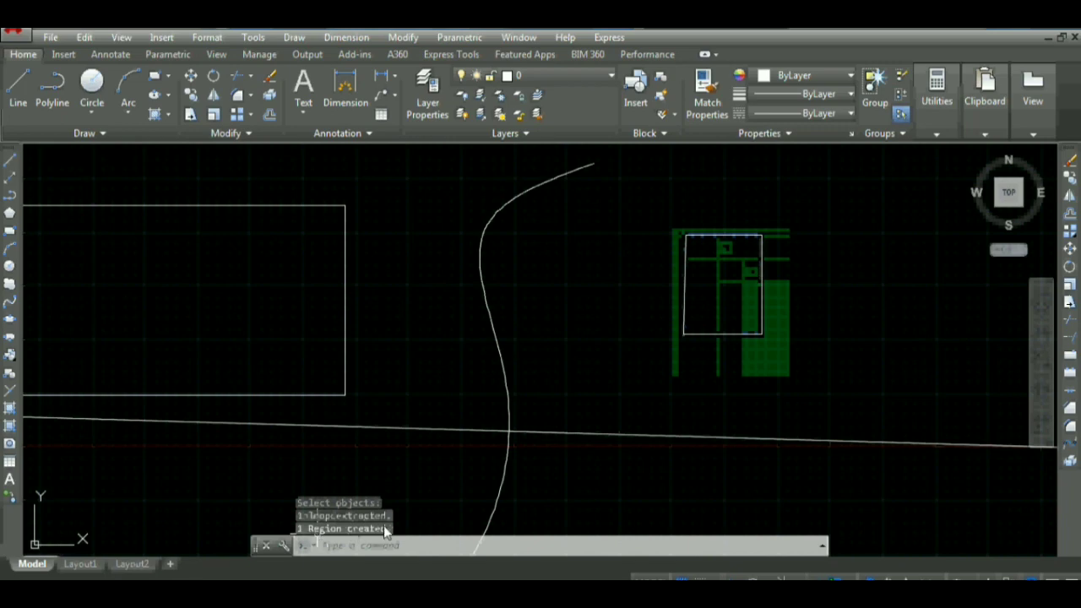
pyautogui.click(719, 334)
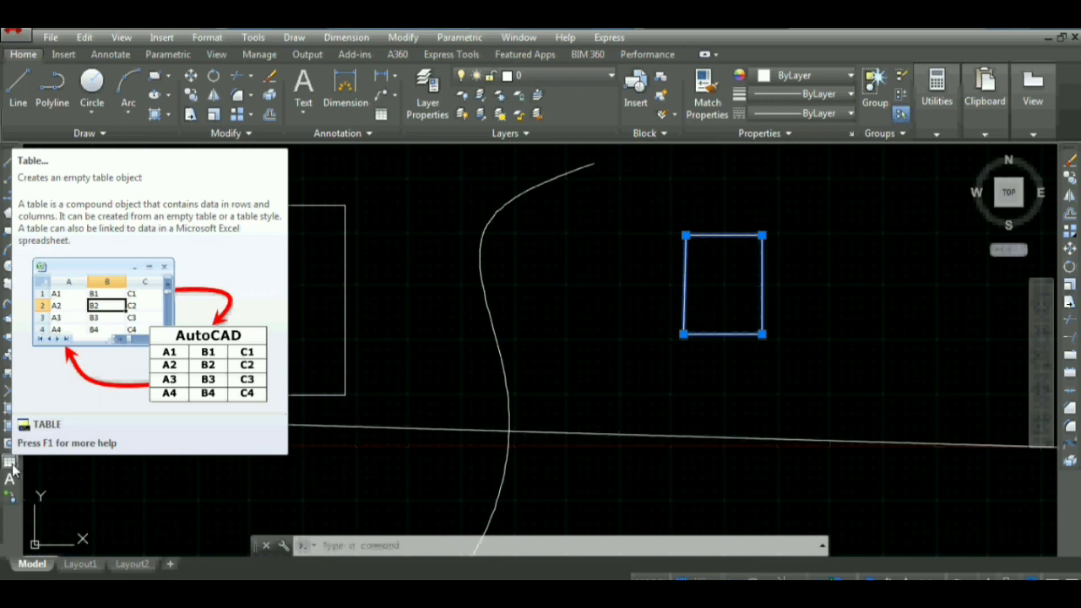
# Configure a new table in Insert Table with 6 data rows and additional columns.
pyautogui.click(10, 463)
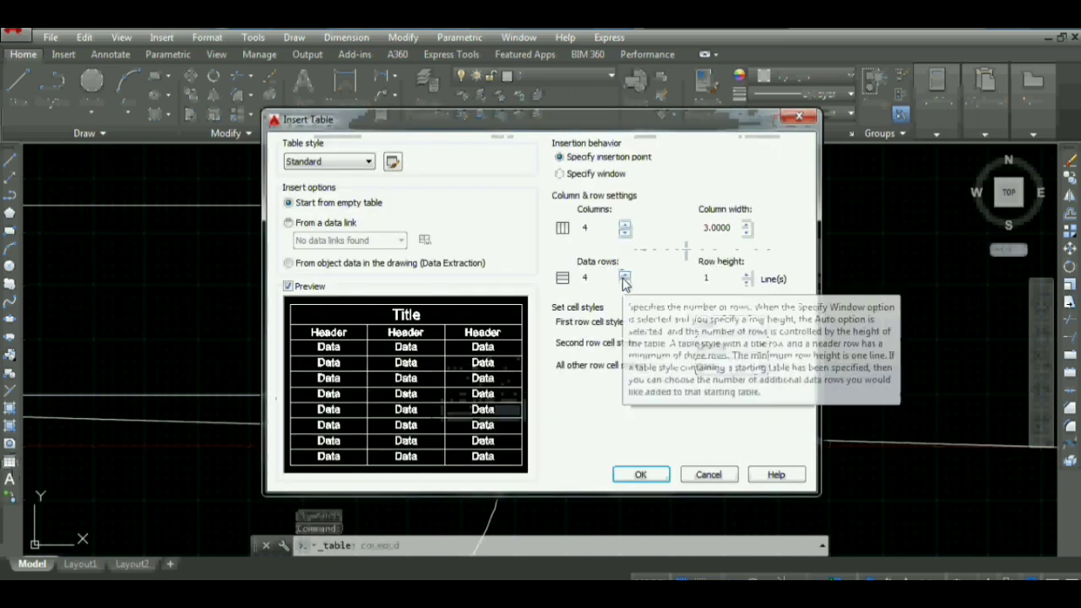
pyautogui.click(625, 274)
pyautogui.click(625, 224)
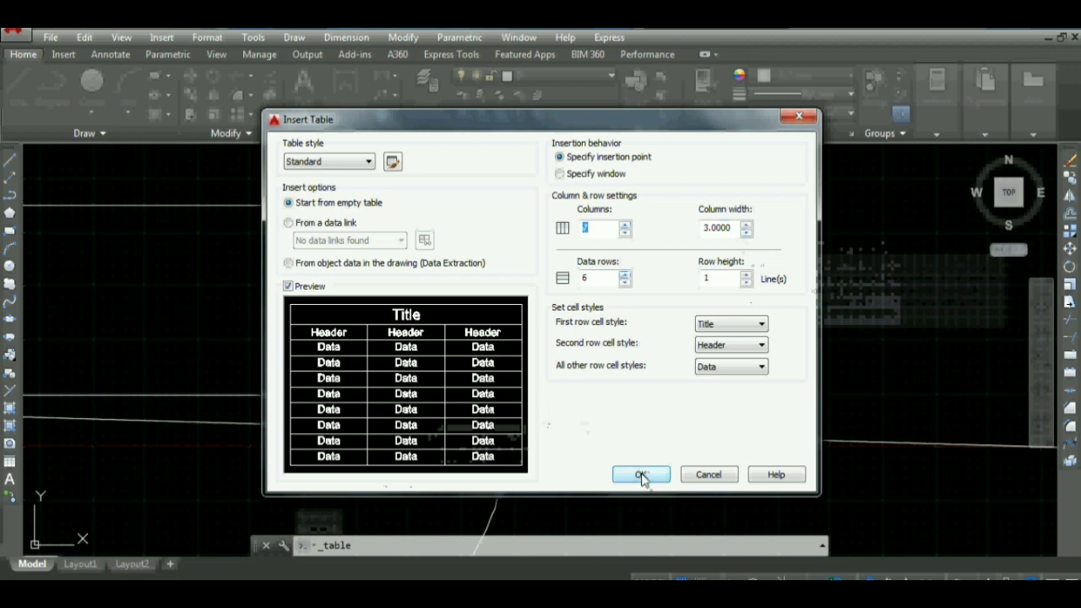
pyautogui.click(640, 476)
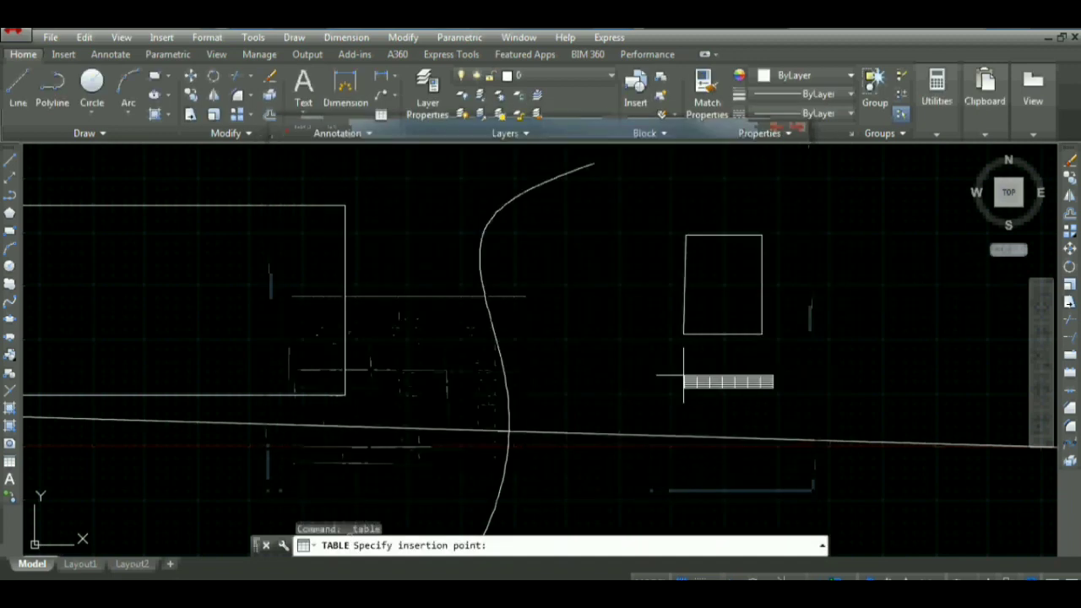
# Place the empty seven-column table in the upper drawing and zoom in on it.
pyautogui.click(640, 370)
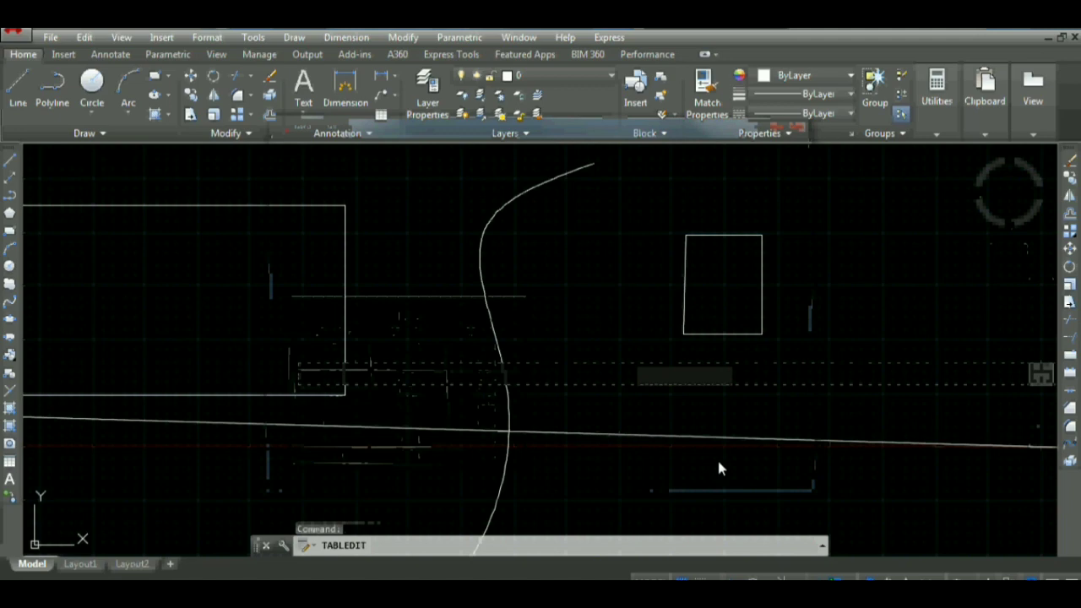
pyautogui.press('Escape')
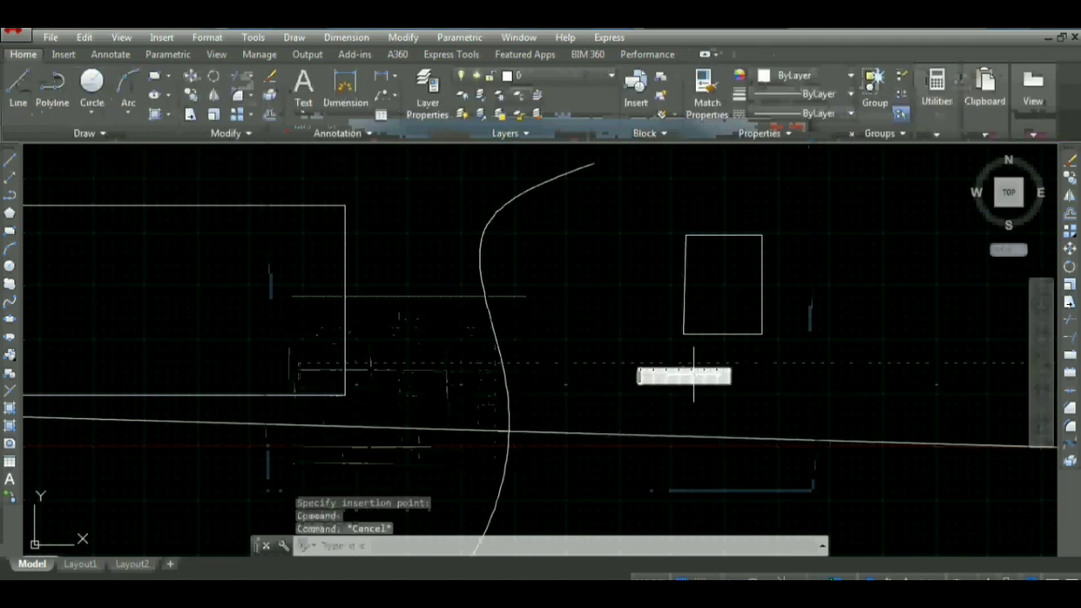
pyautogui.scroll(3, 719, 403)
pyautogui.scroll(3, 719, 398)
pyautogui.scroll(2, 649, 345)
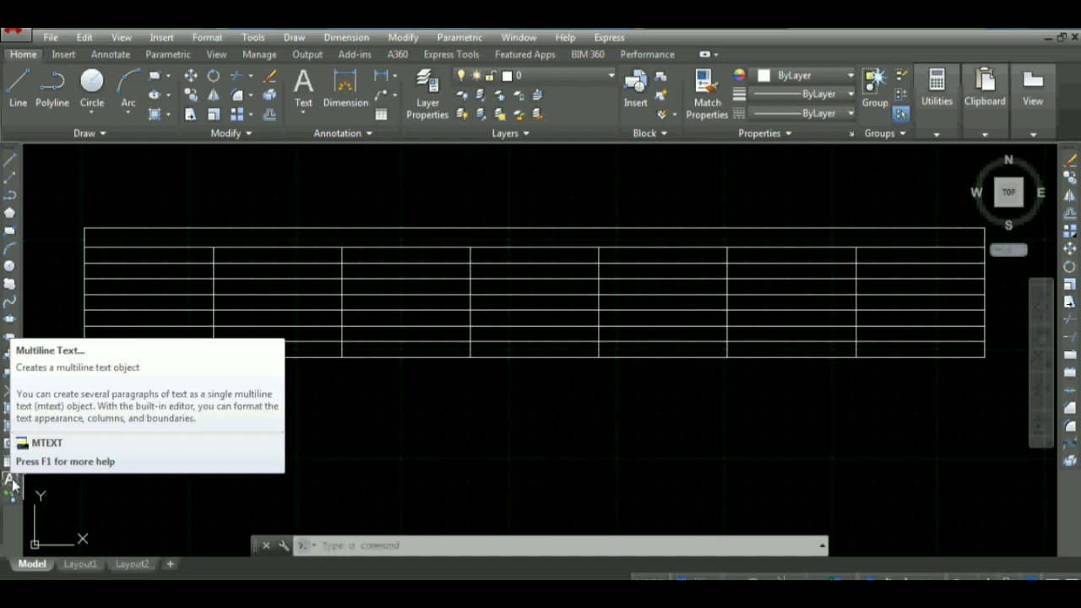
# Draw a multiline text box spanning the table's top cell.
pyautogui.click(11, 480)
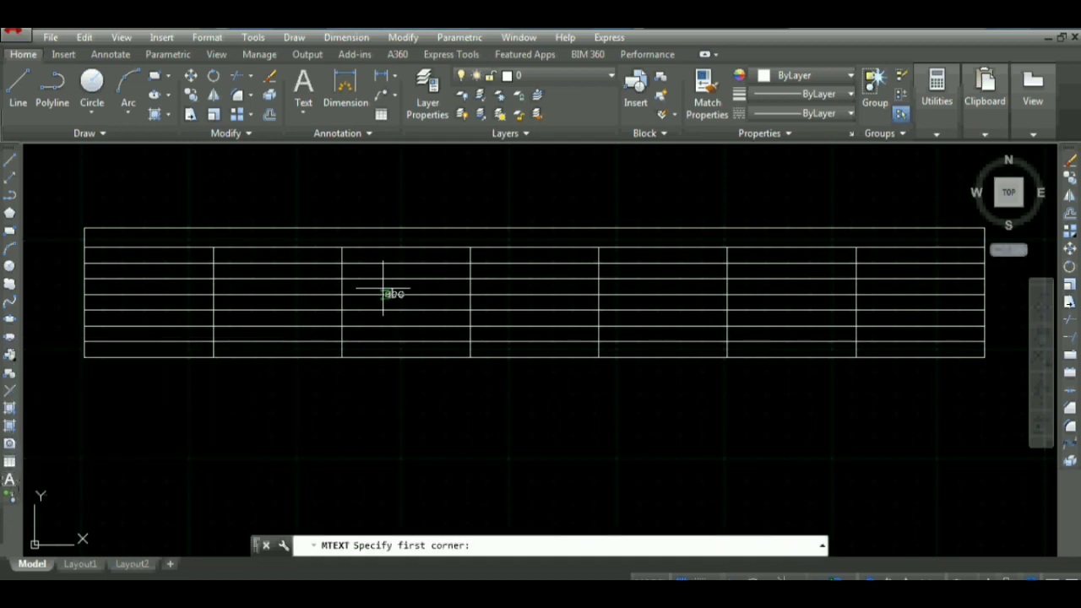
pyautogui.scroll(2, 444, 242)
pyautogui.scroll(3, 440, 228)
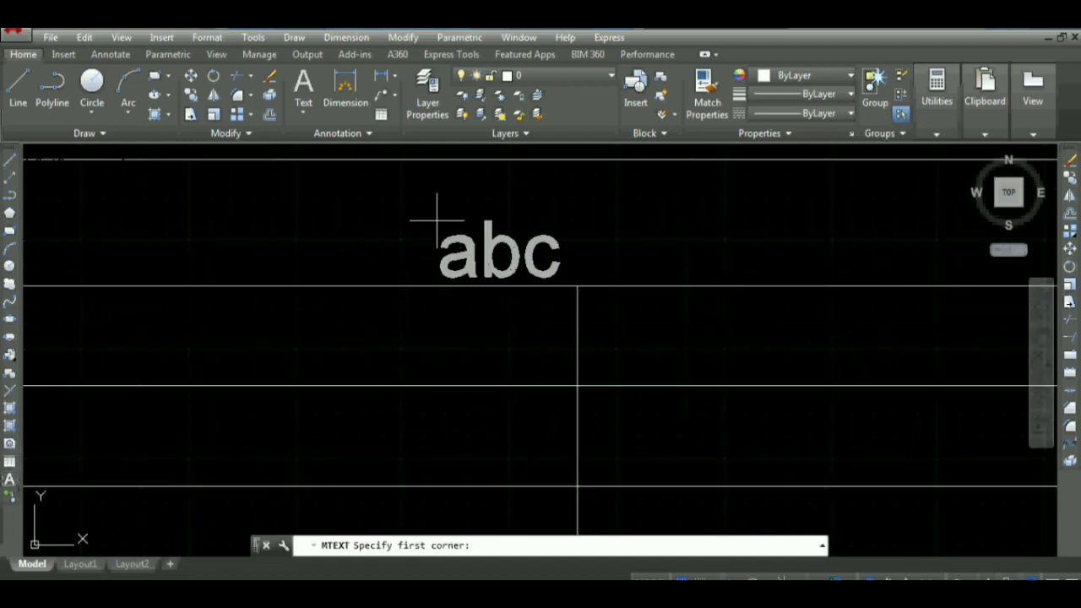
pyautogui.scroll(-4, 363, 182)
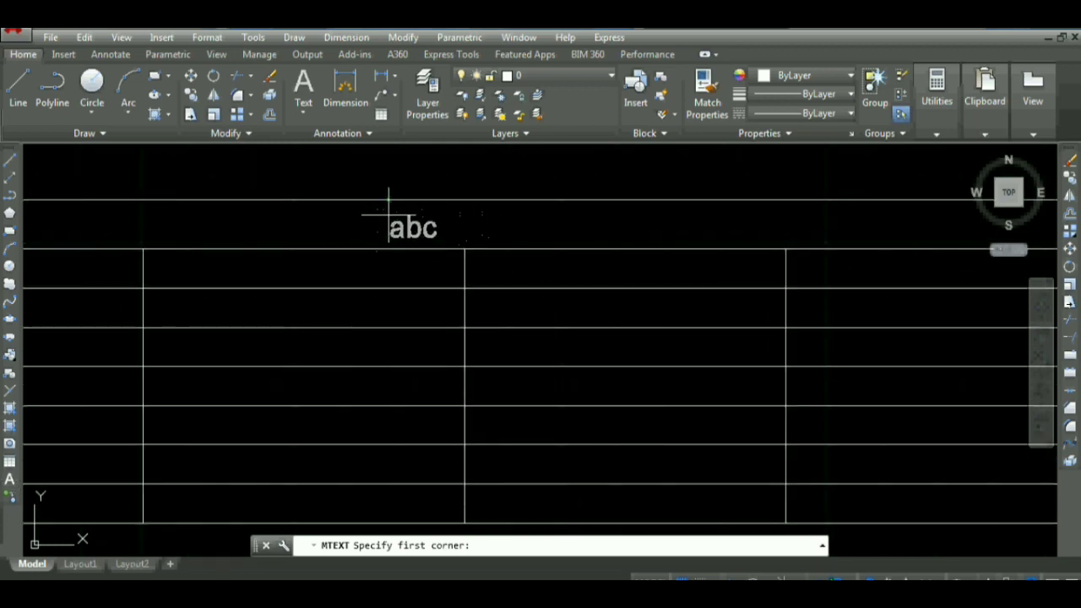
pyautogui.click(388, 221)
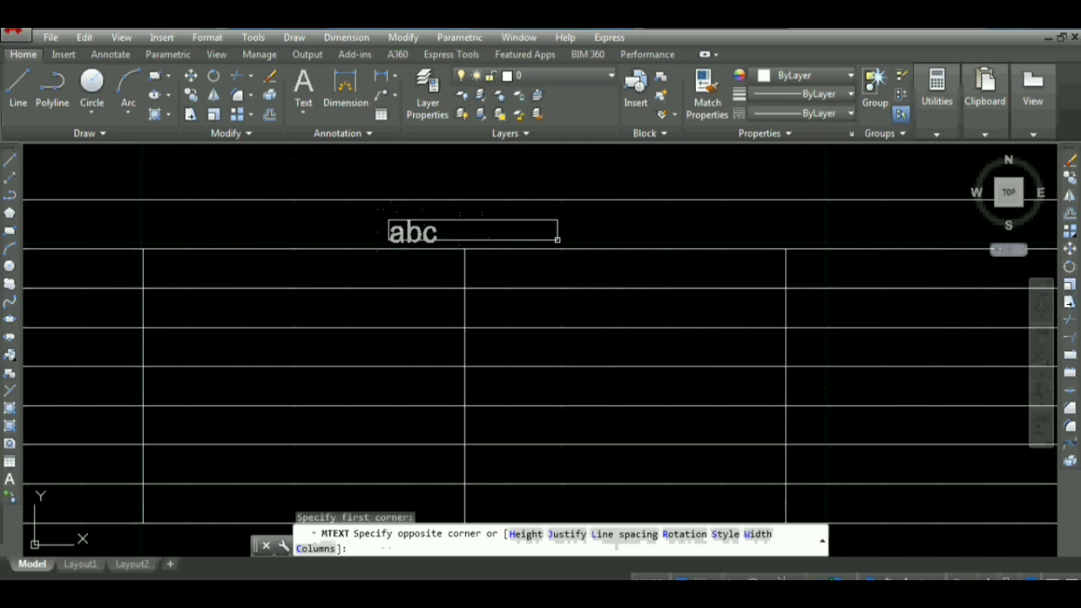
pyautogui.click(558, 240)
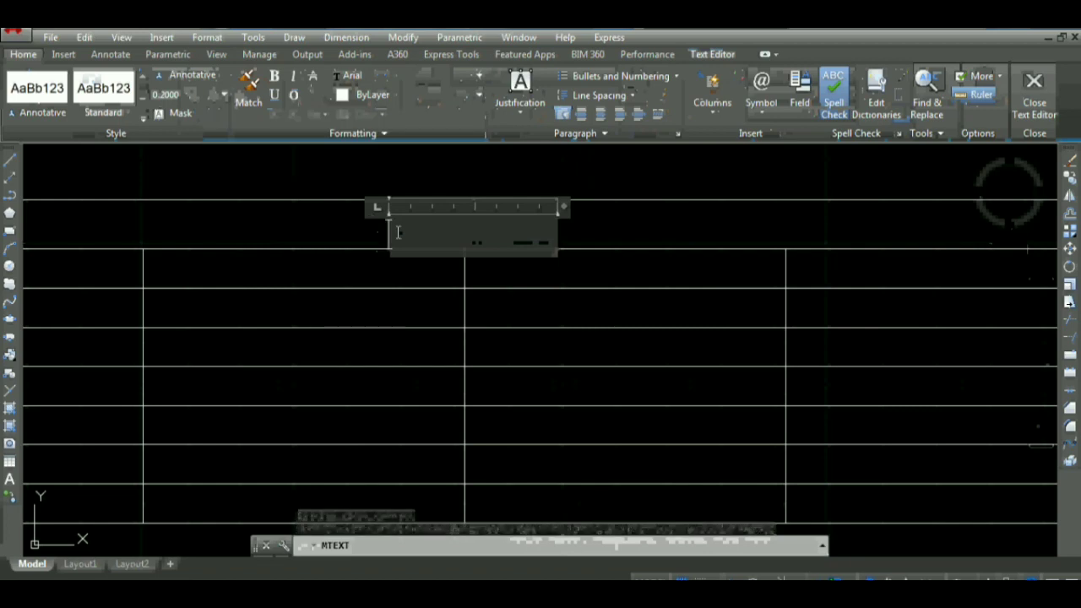
# Enter the word 'room' as multiline text with text height 5.
pyautogui.write('r')
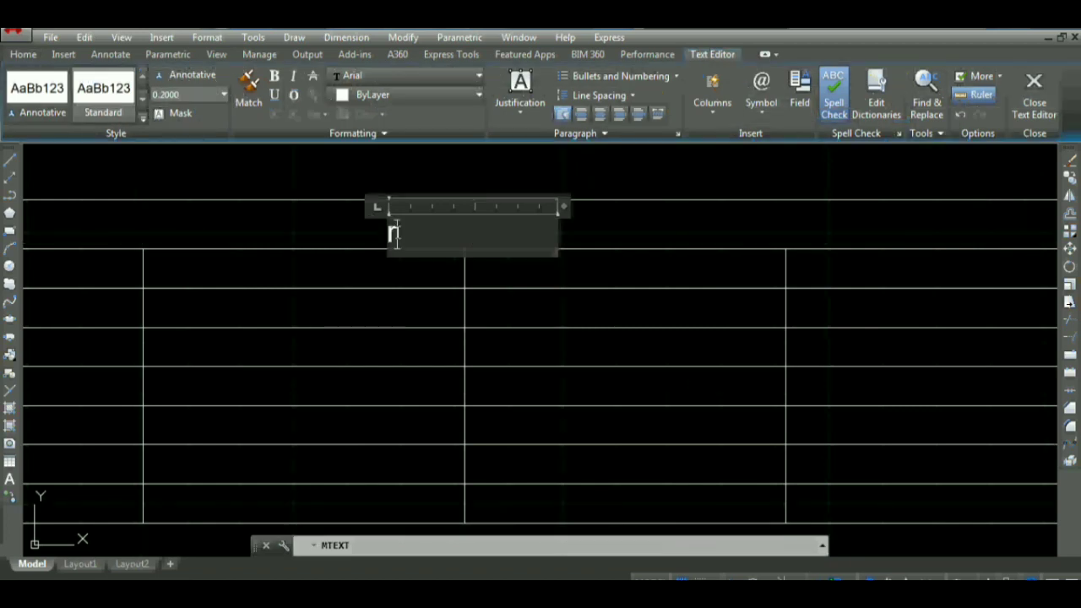
pyautogui.write('oom')
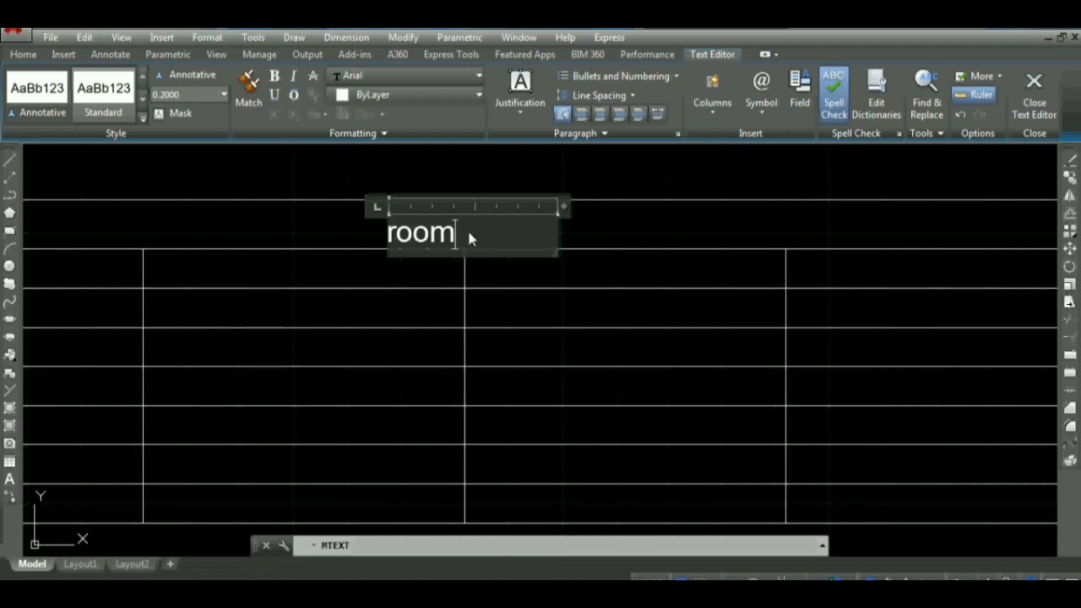
pyautogui.moveTo(467, 230); pyautogui.dragTo(359, 232)
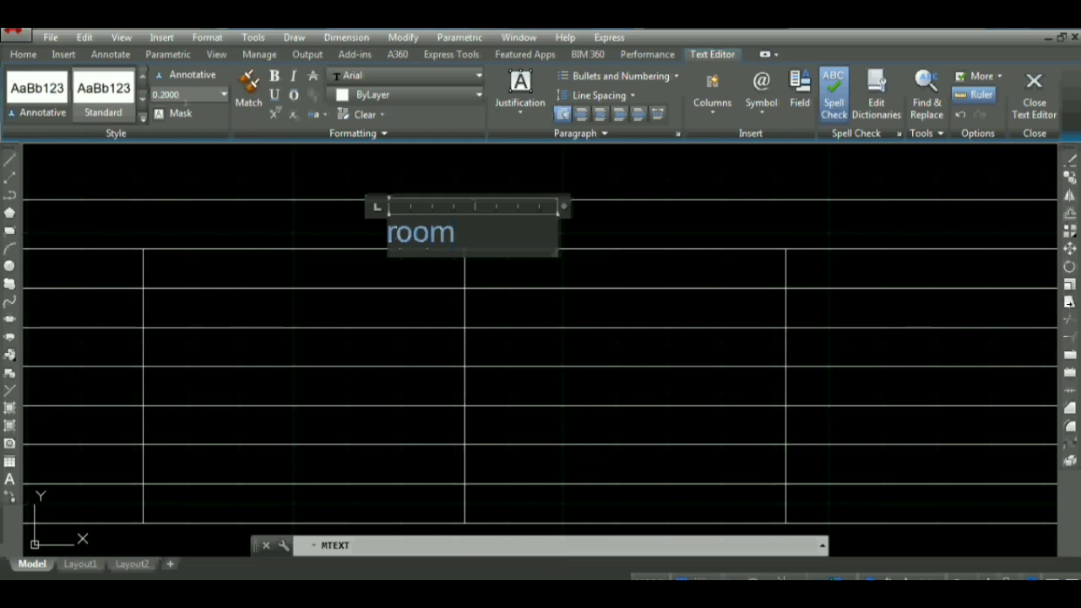
pyautogui.write('5')
pyautogui.press('Return')
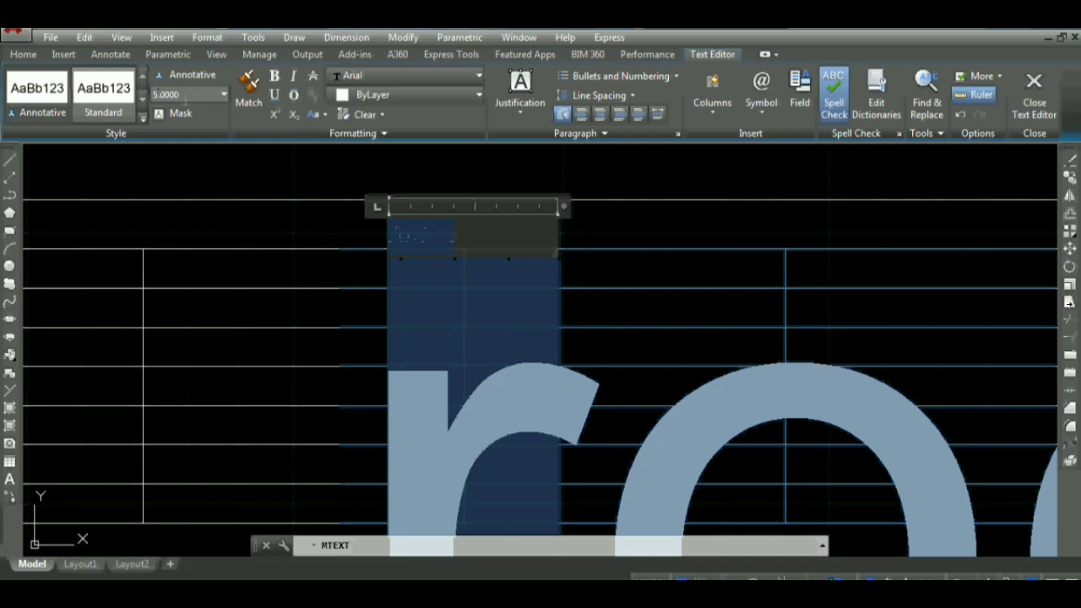
pyautogui.click(1035, 93)
pyautogui.scroll(-5, 739, 321)
# Select the oversized 'room' text and reopen it in the text editor.
pyautogui.scroll(-4, 739, 321)
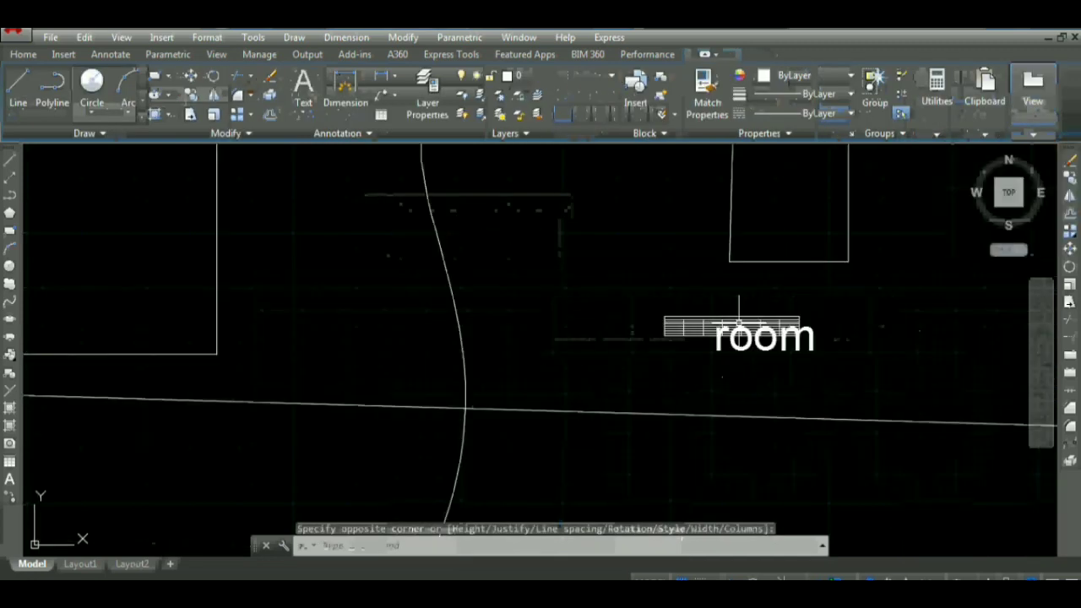
pyautogui.scroll(4, 827, 345)
pyautogui.scroll(2, 823, 344)
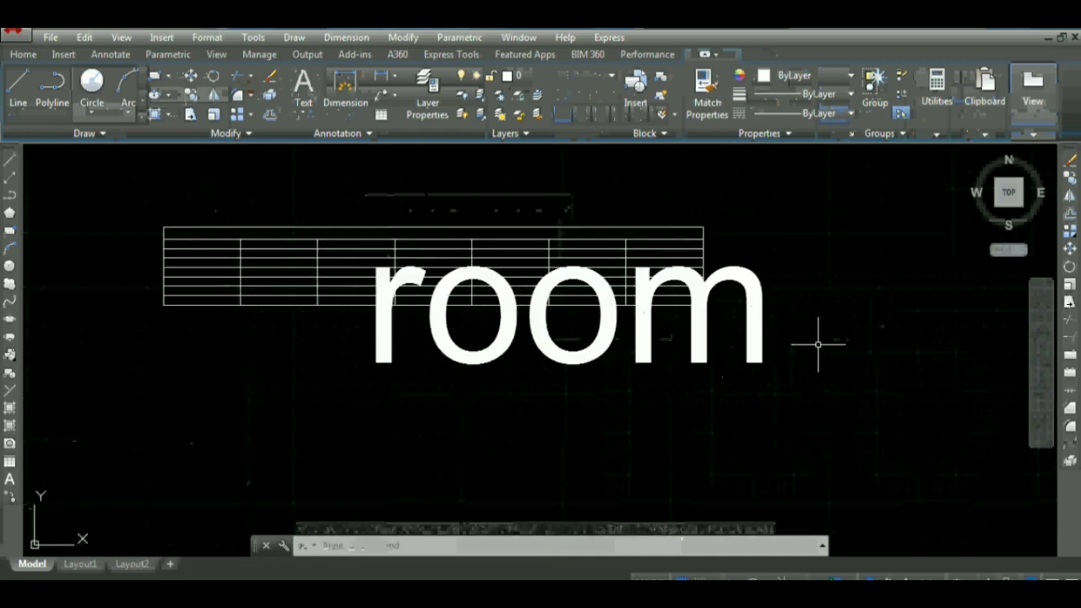
pyautogui.click(760, 325)
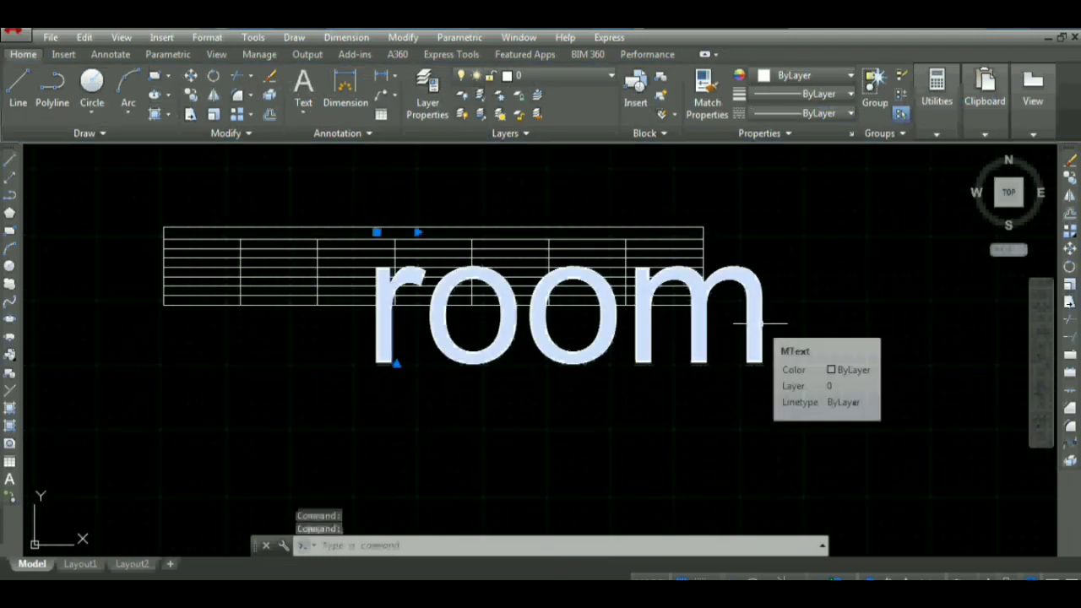
pyautogui.doubleClick(760, 324)
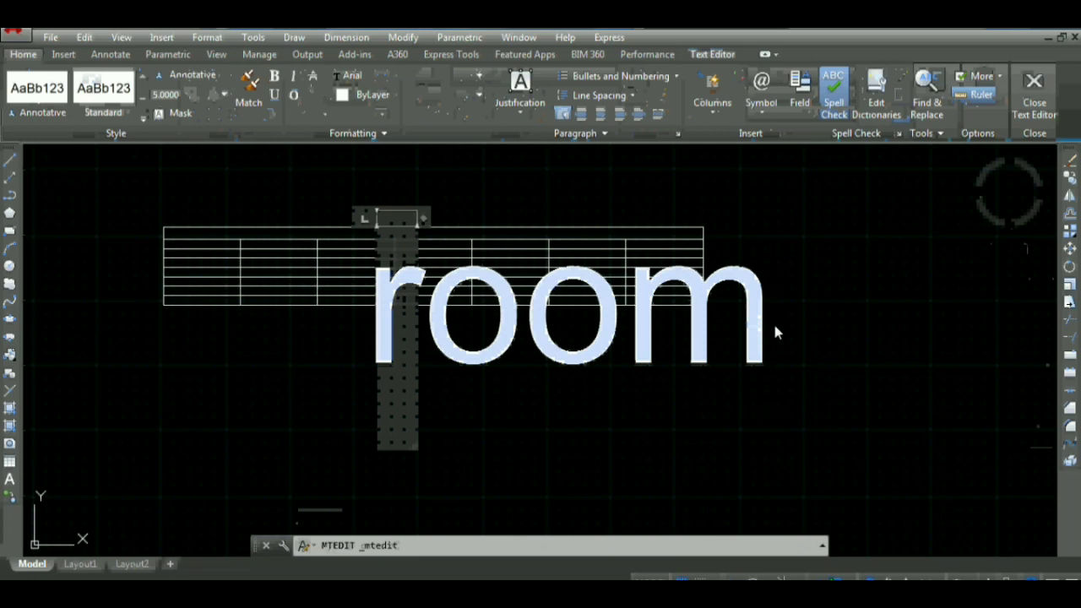
# Reduce the 'room' text height to 1, then 0.3, so it fits the table's top row.
pyautogui.hotkey('ctrl', 'a')
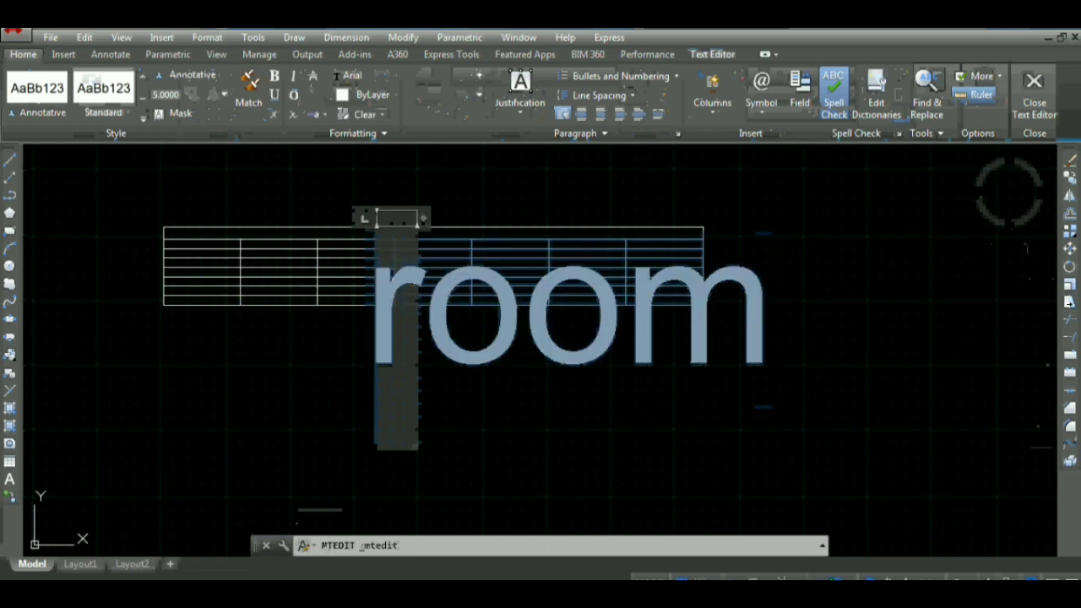
pyautogui.write('1')
pyautogui.press('Return')
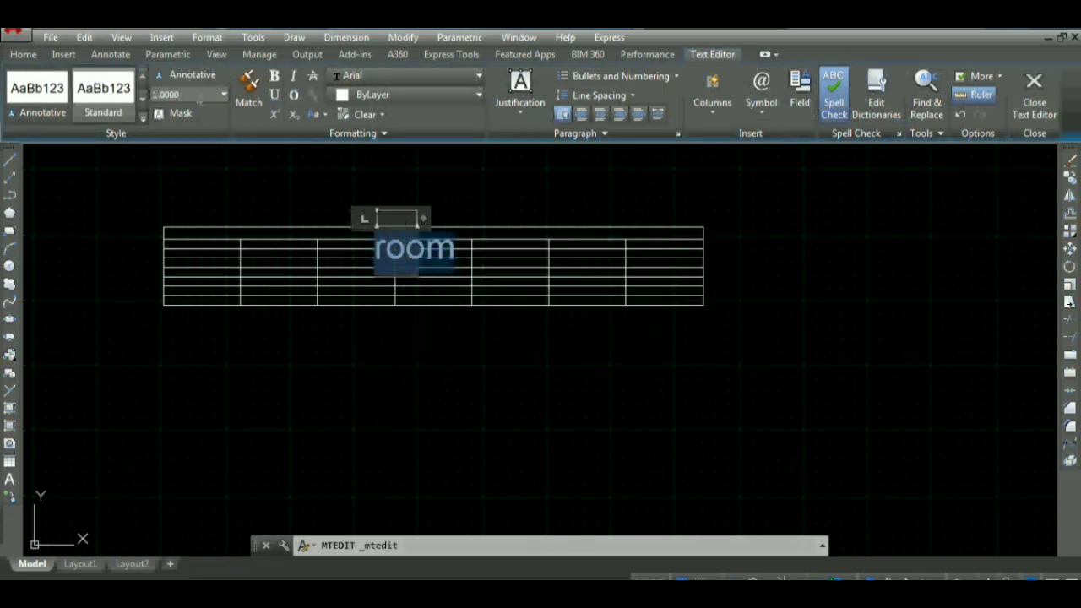
pyautogui.click(169, 95)
pyautogui.write('0.3000')
pyautogui.press('Return')
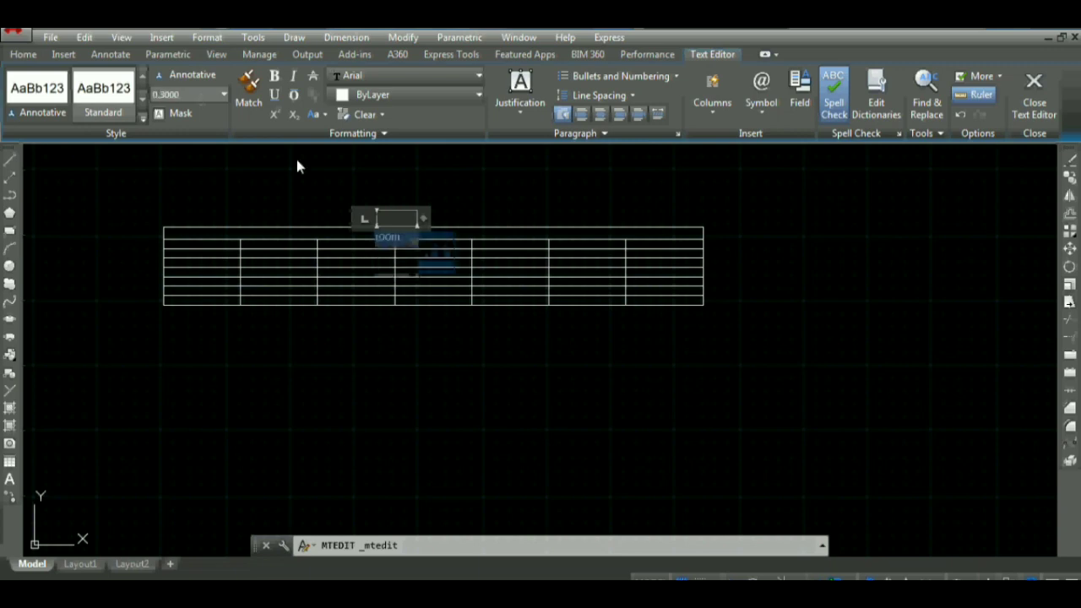
pyautogui.click(322, 168)
pyautogui.scroll(3, 372, 230)
pyautogui.scroll(2, 367, 228)
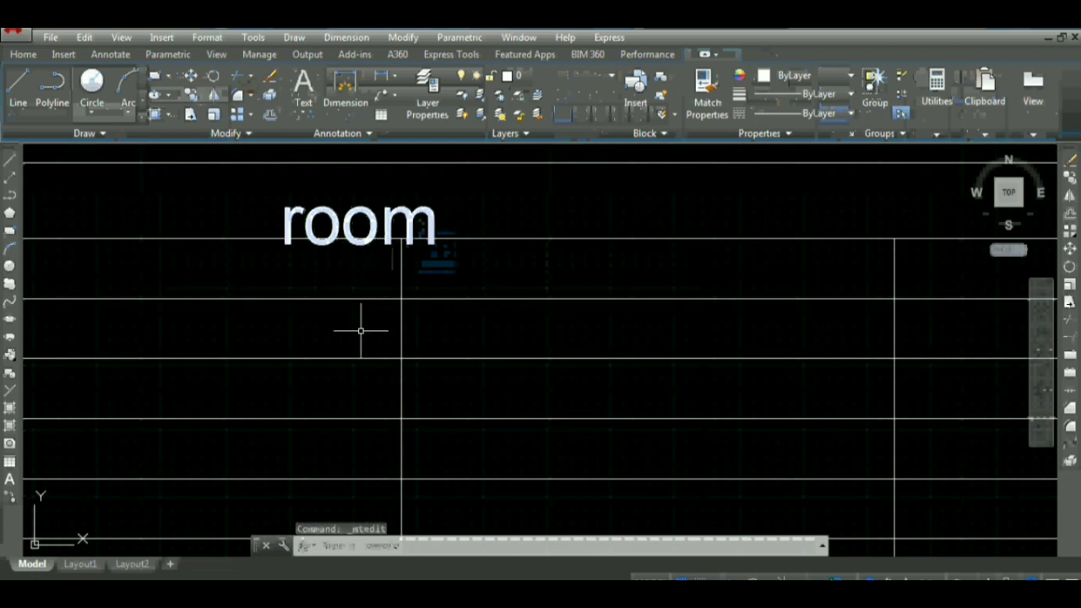
pyautogui.scroll(-5, 361, 330)
pyautogui.scroll(-3, 381, 320)
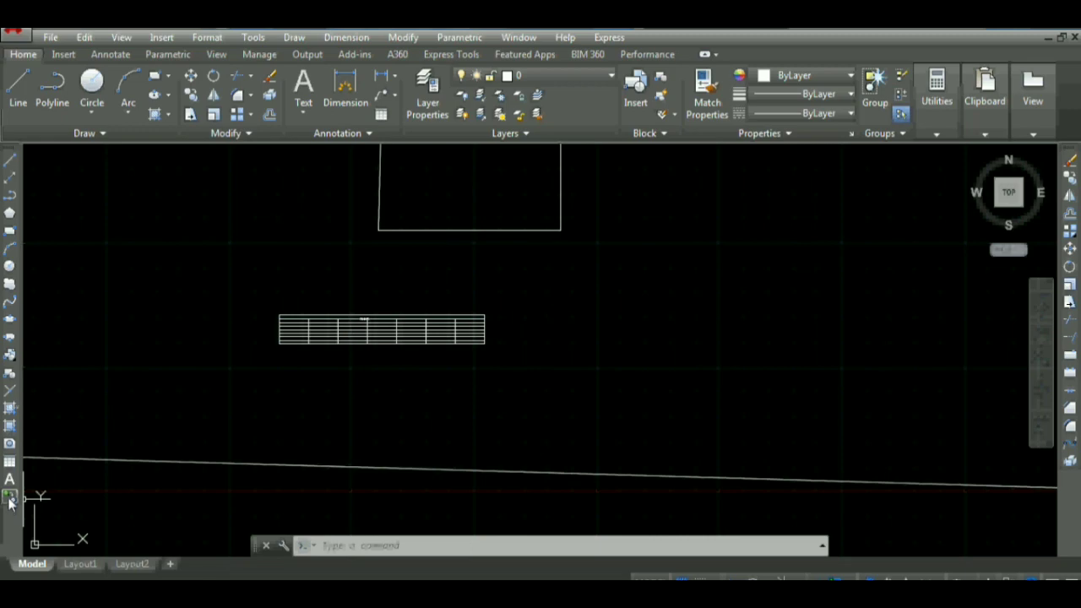
# Insert a second table based on the first, 8 columns by 8 data rows, to its right.
pyautogui.click(10, 500)
pyautogui.click(474, 329)
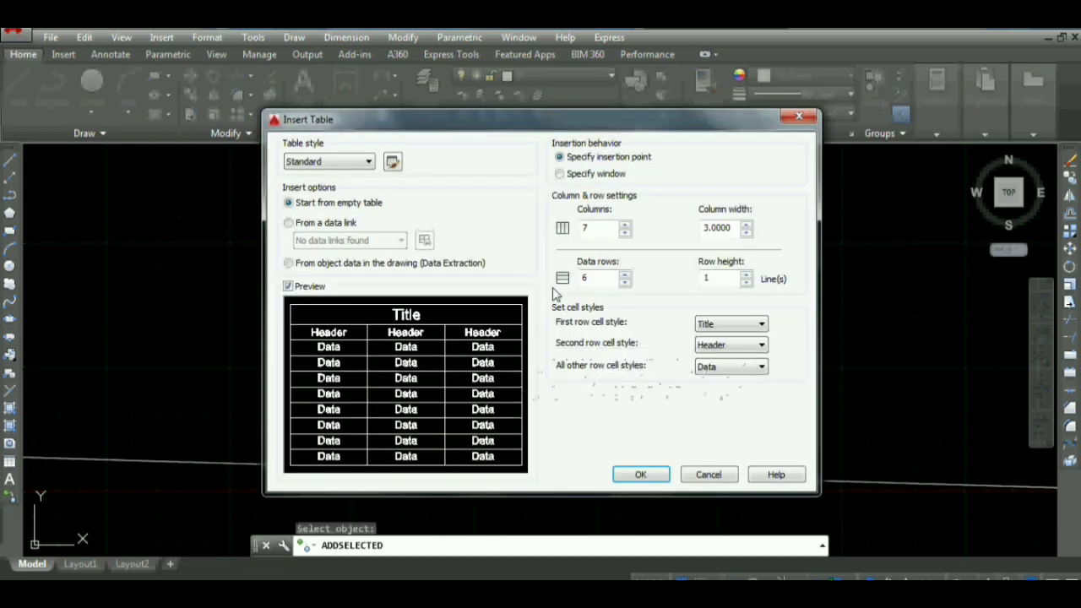
pyautogui.click(625, 224)
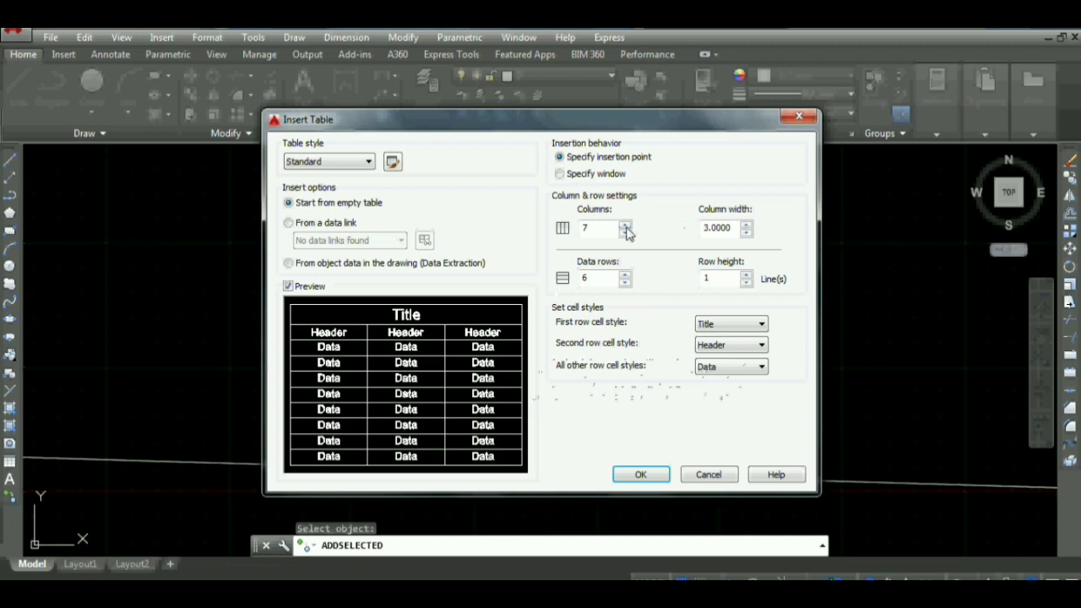
pyautogui.click(626, 278)
pyautogui.click(626, 276)
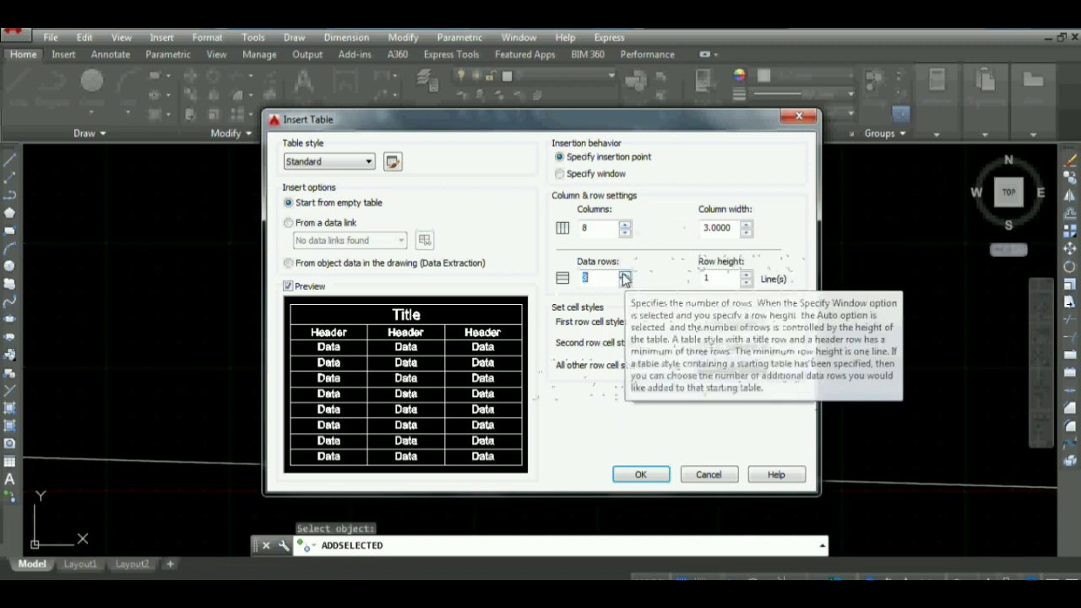
pyautogui.click(640, 476)
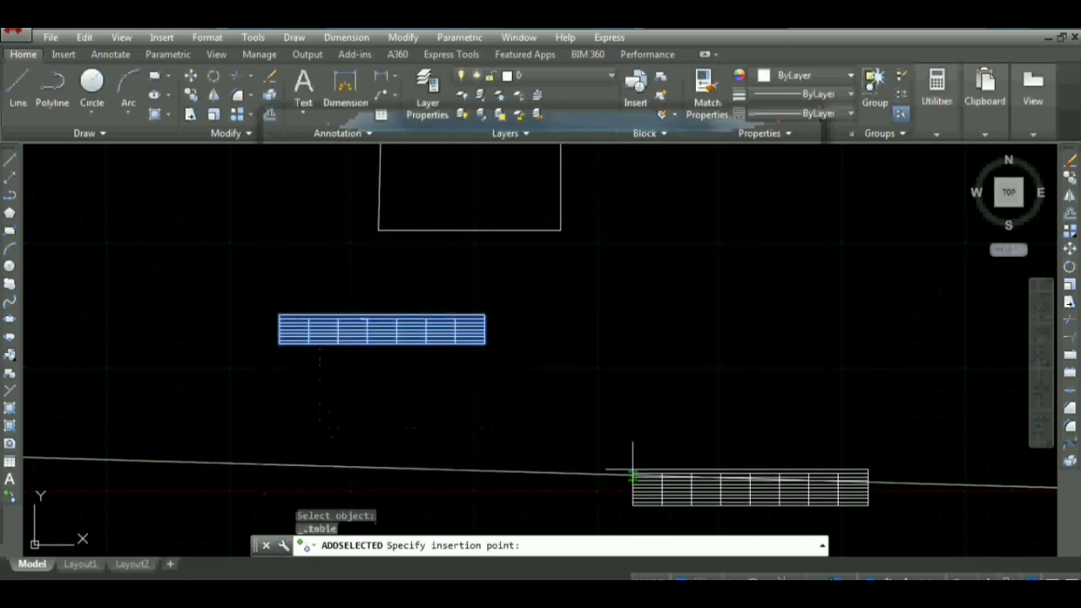
pyautogui.click(544, 310)
pyautogui.press('Escape')
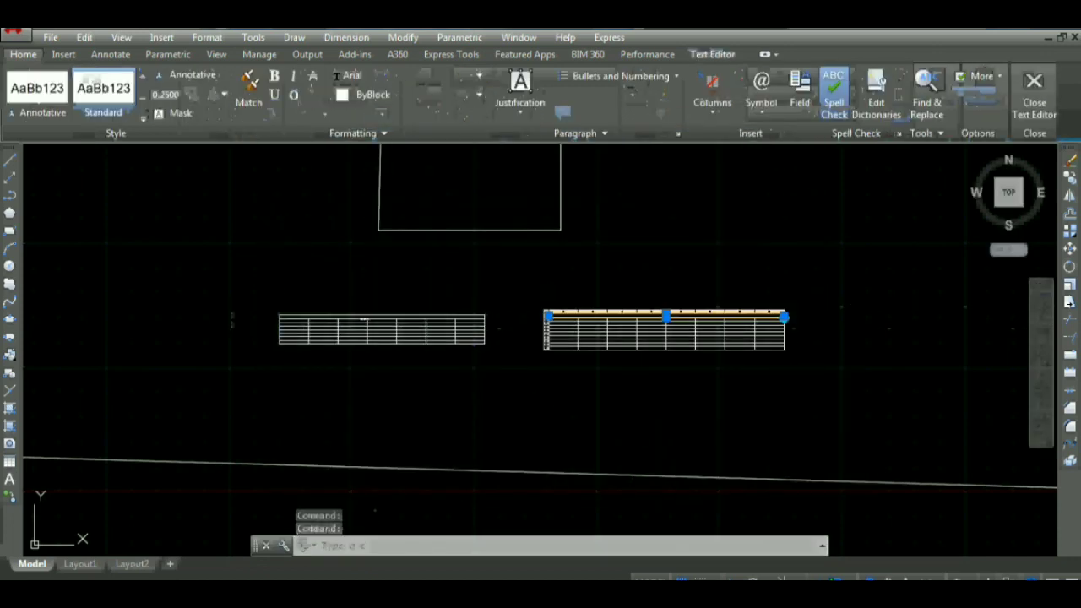
pyautogui.press('Escape')
pyautogui.scroll(3, 625, 347)
pyautogui.click(507, 335)
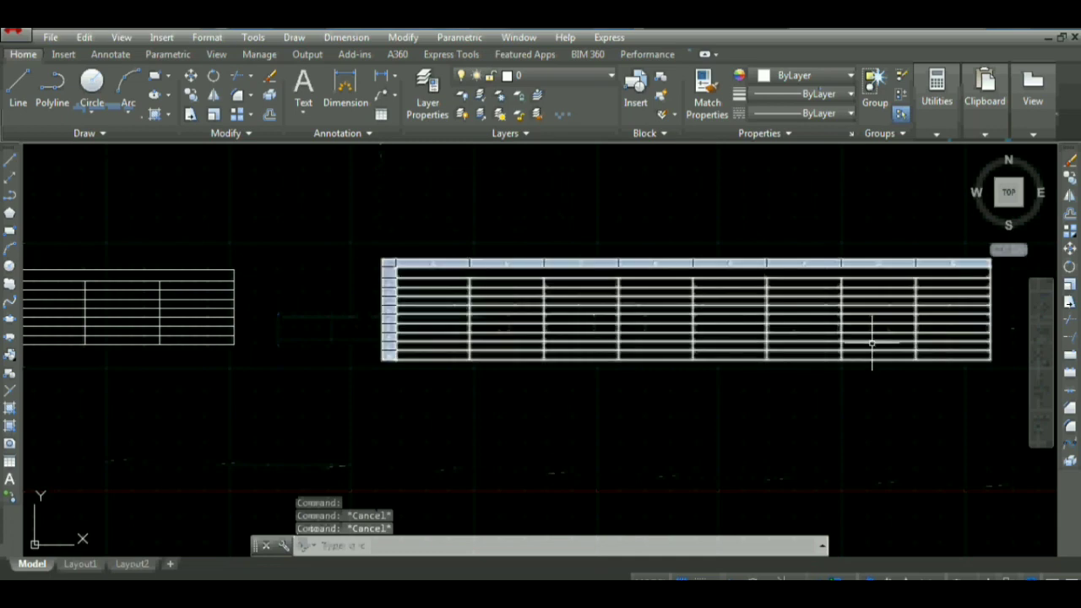
pyautogui.press('Escape')
pyautogui.scroll(-2, 622, 367)
pyautogui.scroll(-3, 602, 368)
pyautogui.scroll(2, 546, 367)
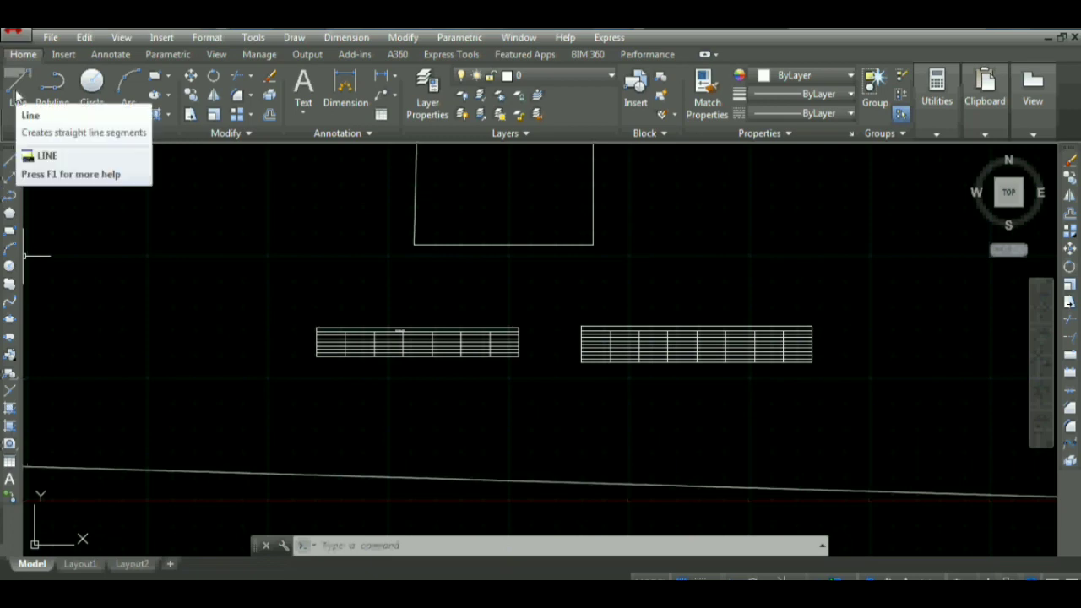
pyautogui.click(979, 101)
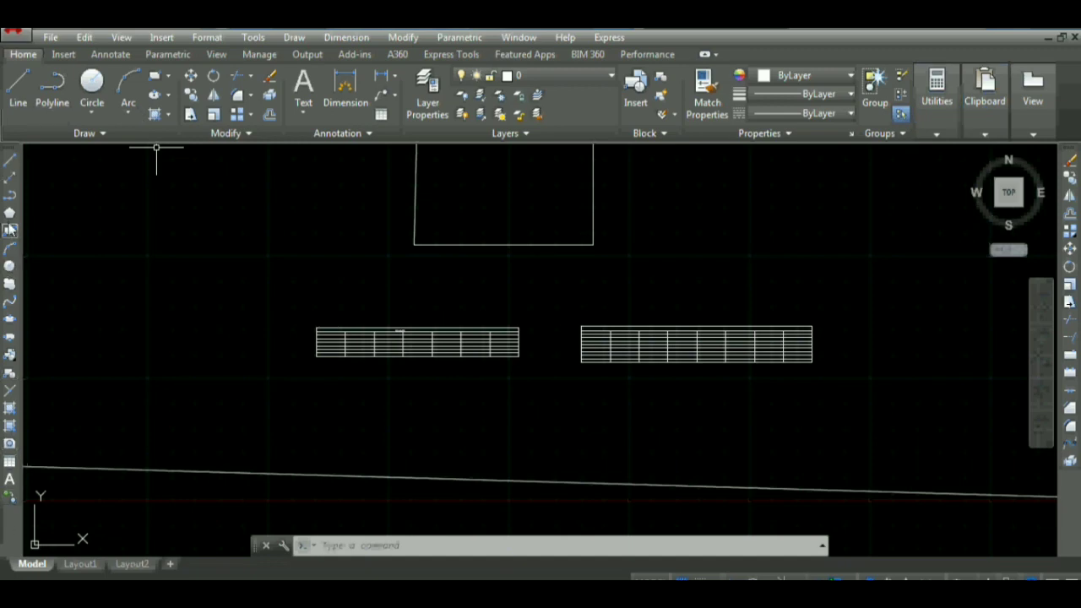
pyautogui.moveTo(1009, 192)
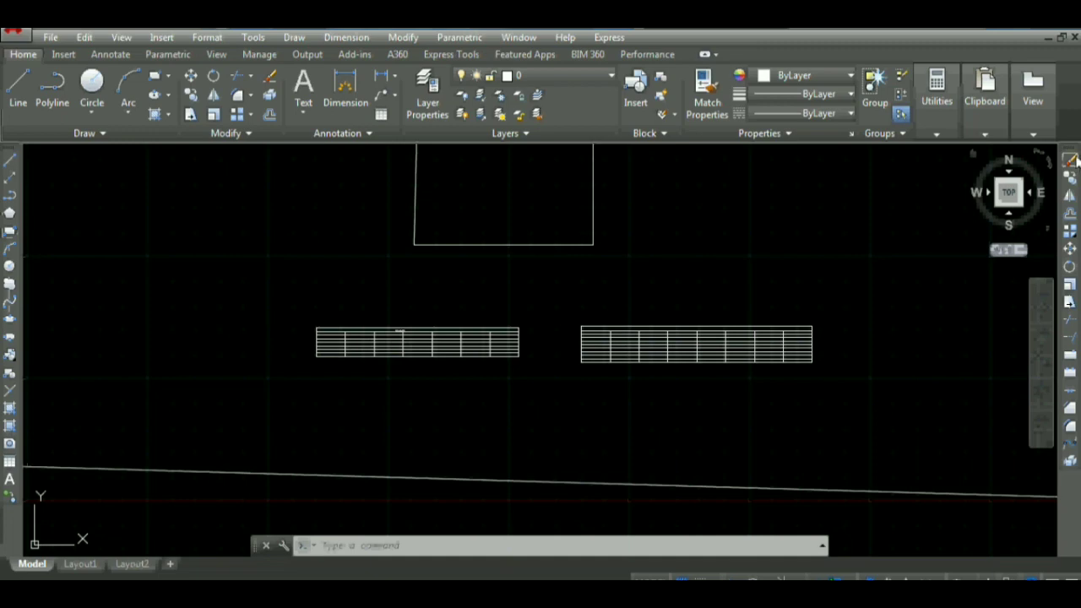
pyautogui.click(799, 361)
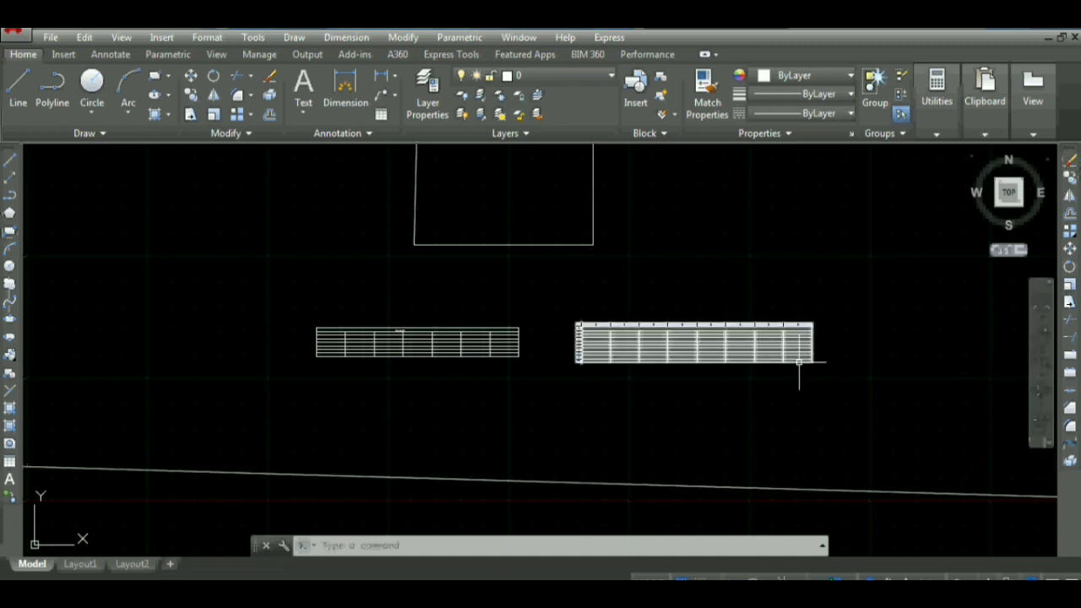
pyautogui.scroll(2, 799, 361)
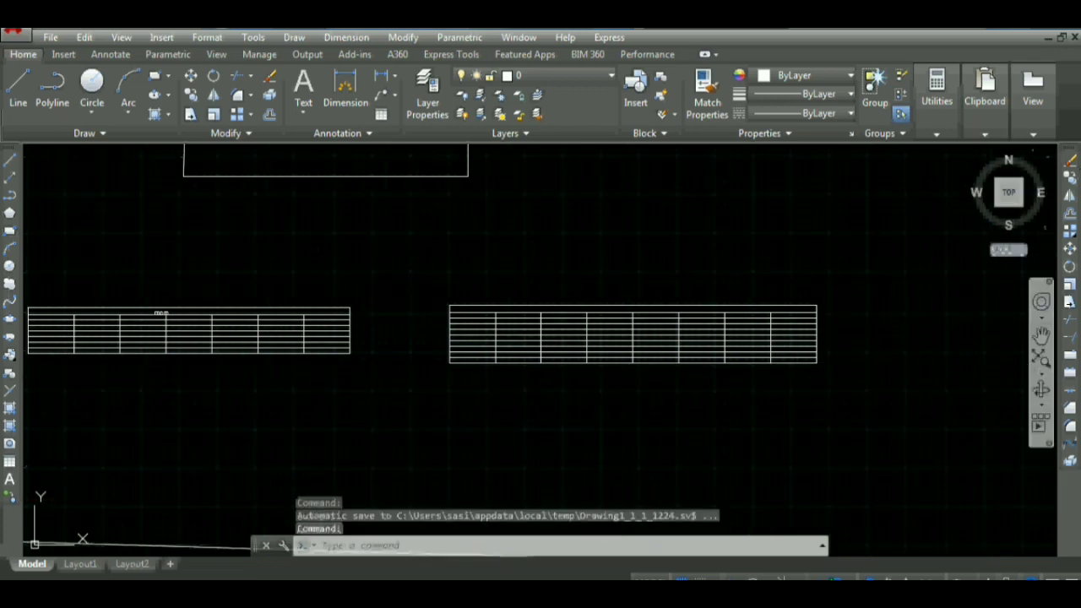
pyautogui.scroll(2, 799, 362)
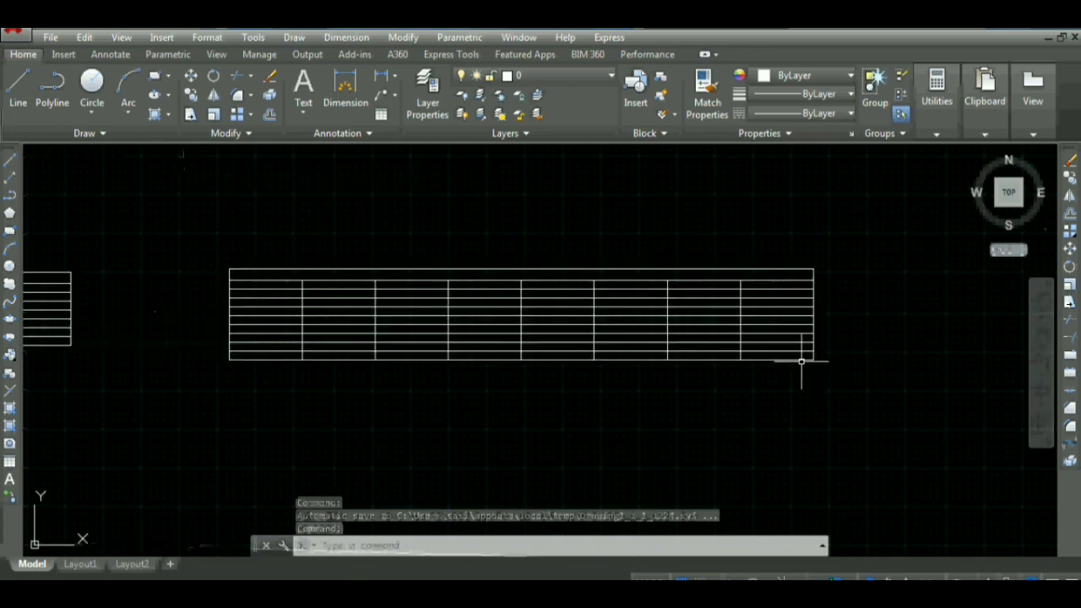
pyautogui.press('Escape')
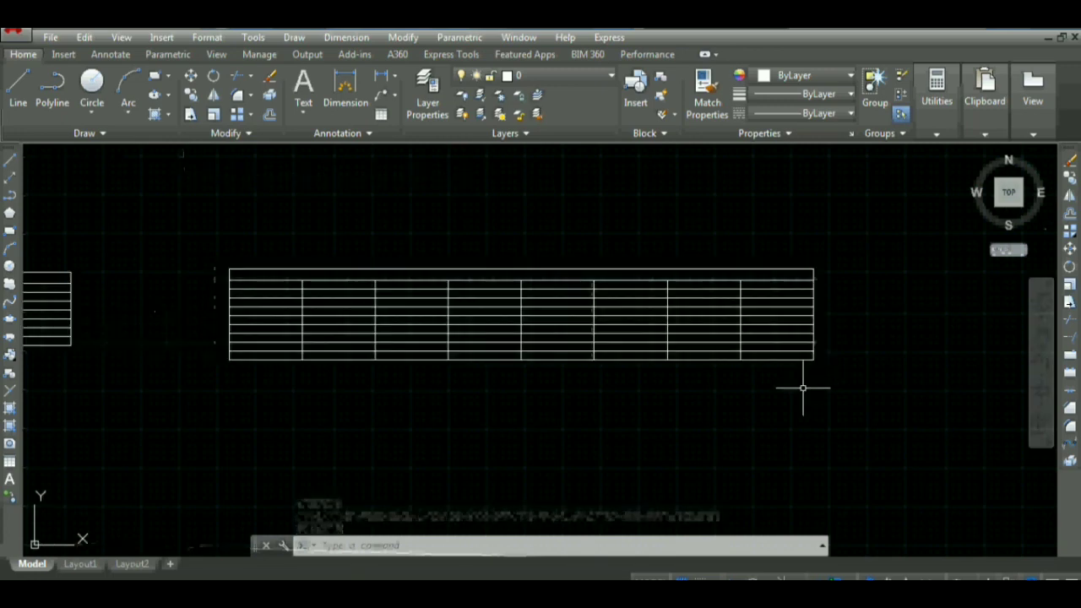